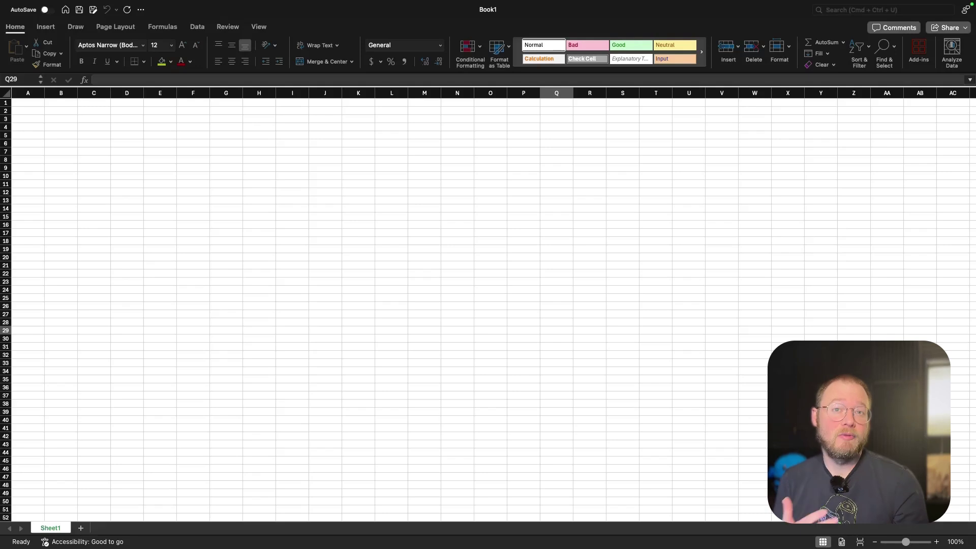
Enter 1 in C4 and 2 in C5 to start the series.
{"action": "key", "text": "super+Tab"}
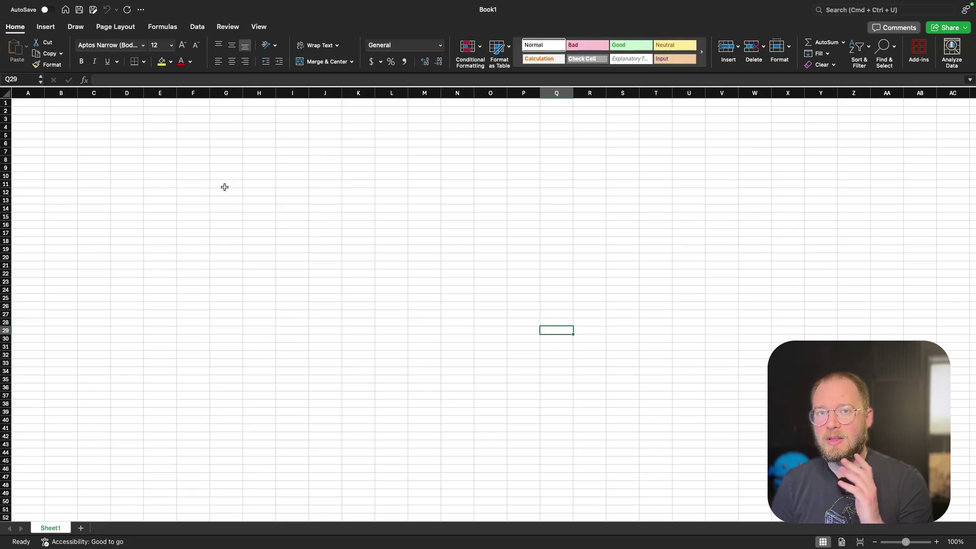
{"action": "left_click", "coordinate": [224, 267]}
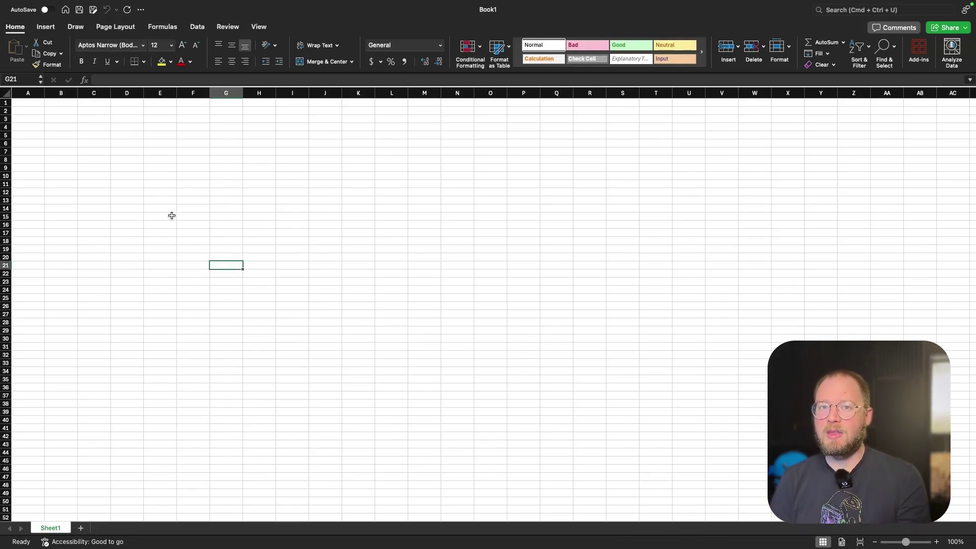
{"action": "left_click", "coordinate": [30, 104]}
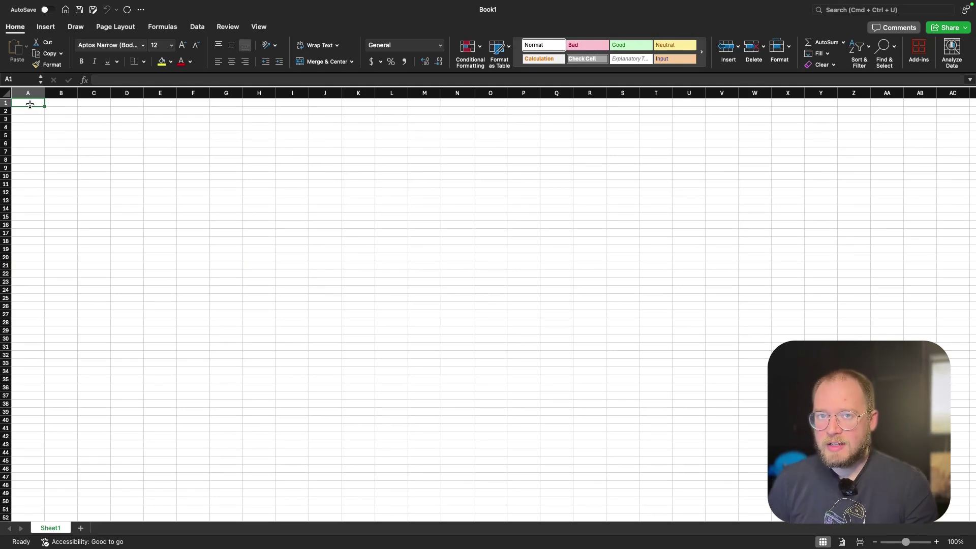
{"action": "left_click", "coordinate": [389, 222]}
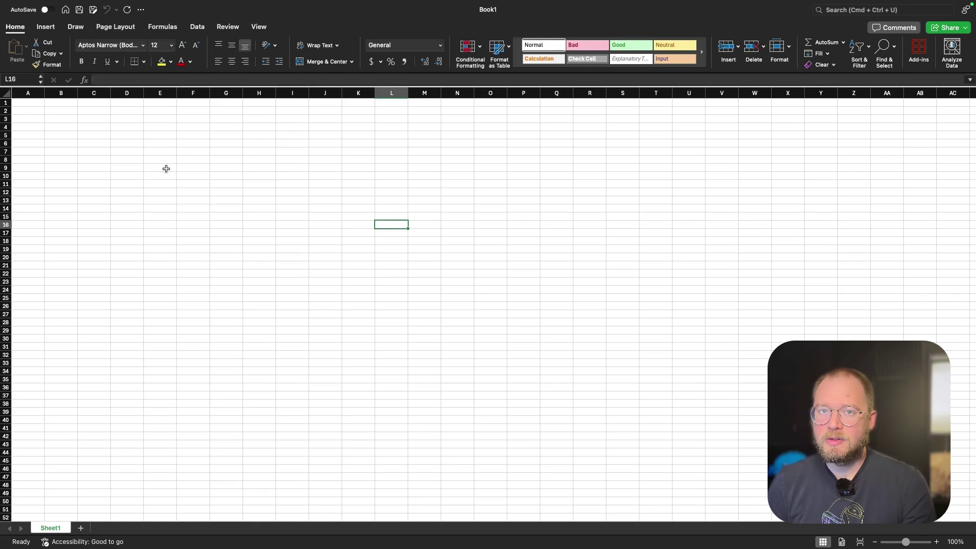
{"action": "left_click", "coordinate": [66, 125]}
{"action": "left_click", "coordinate": [88, 129]}
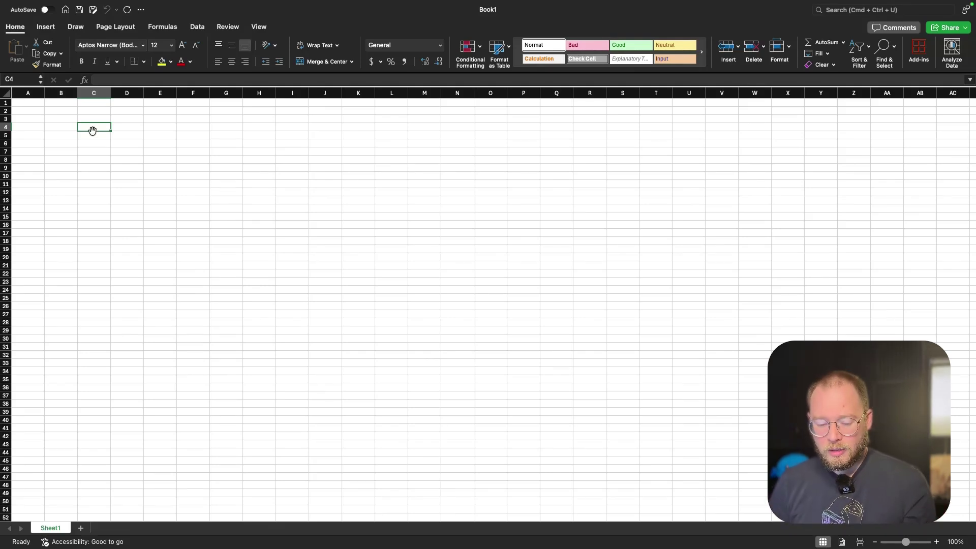
{"action": "type", "text": "1"}
{"action": "key", "text": "Return"}
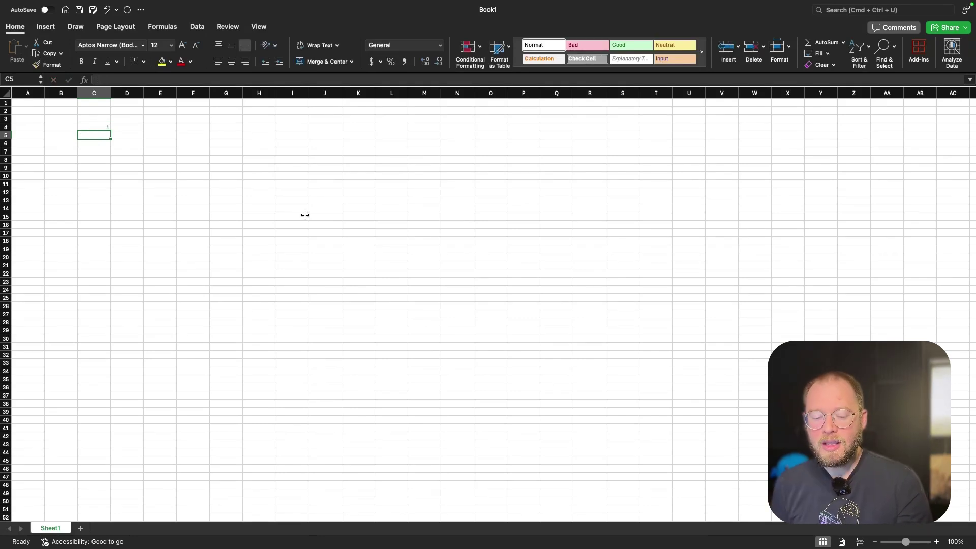
{"action": "type", "text": "2"}
{"action": "key", "text": "Return"}
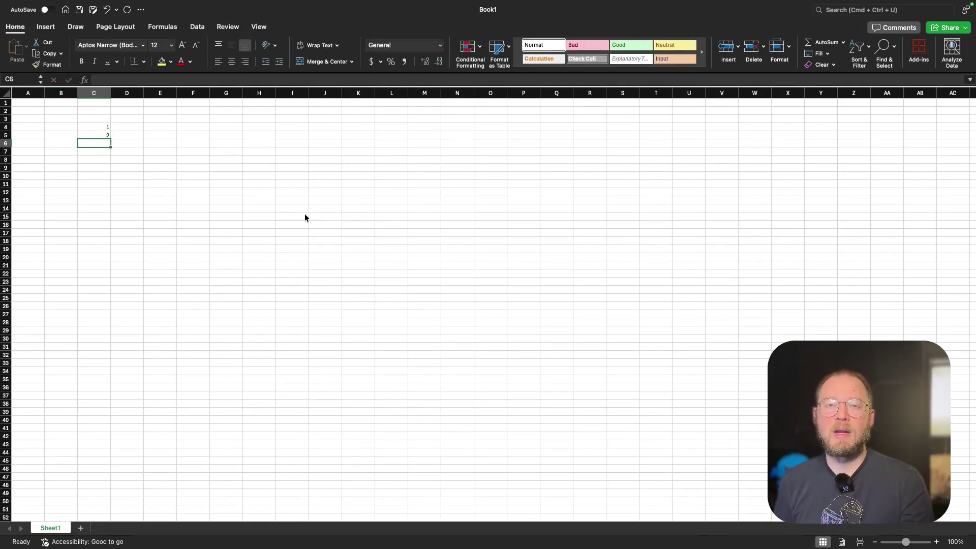
Select C4:C5 and fill the series down to C26, giving 1 through 23.
{"action": "left_click", "coordinate": [88, 126]}
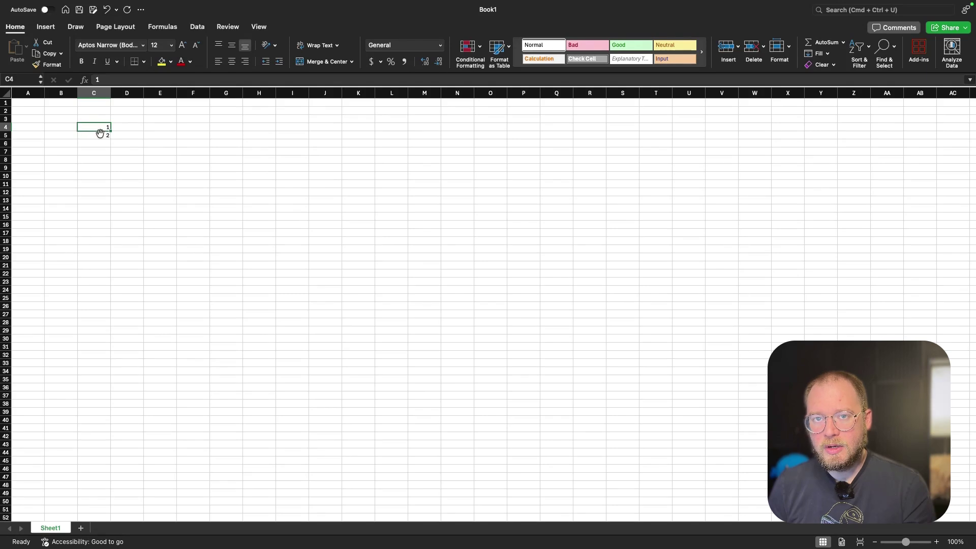
{"action": "left_click", "coordinate": [161, 135]}
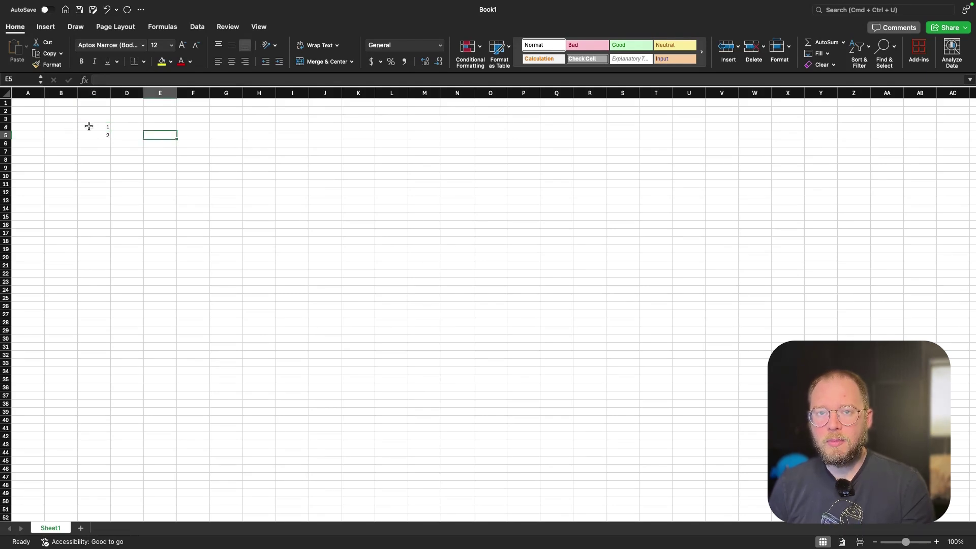
{"action": "left_click_drag", "start_coordinate": [87, 127], "coordinate": [91, 135]}
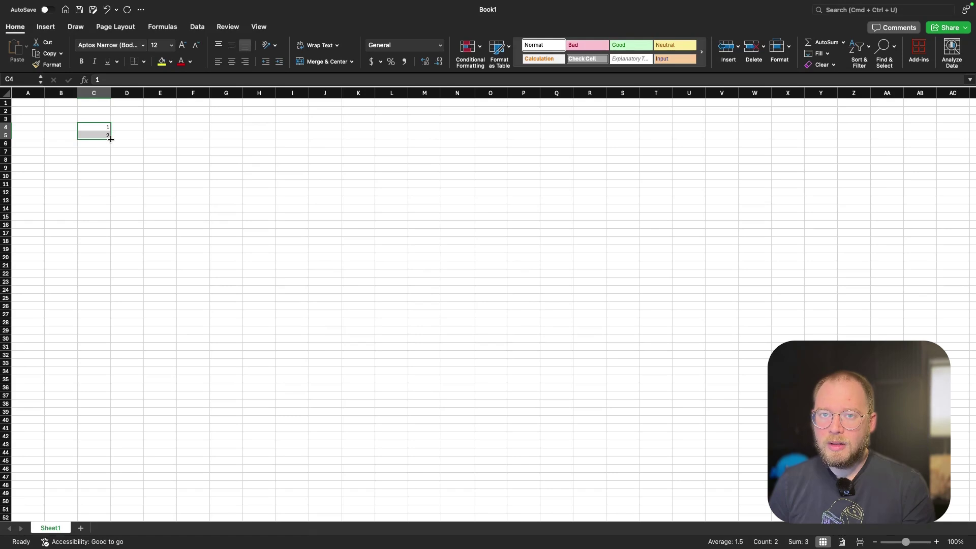
{"action": "left_click_drag", "start_coordinate": [110, 139], "coordinate": [110, 316]}
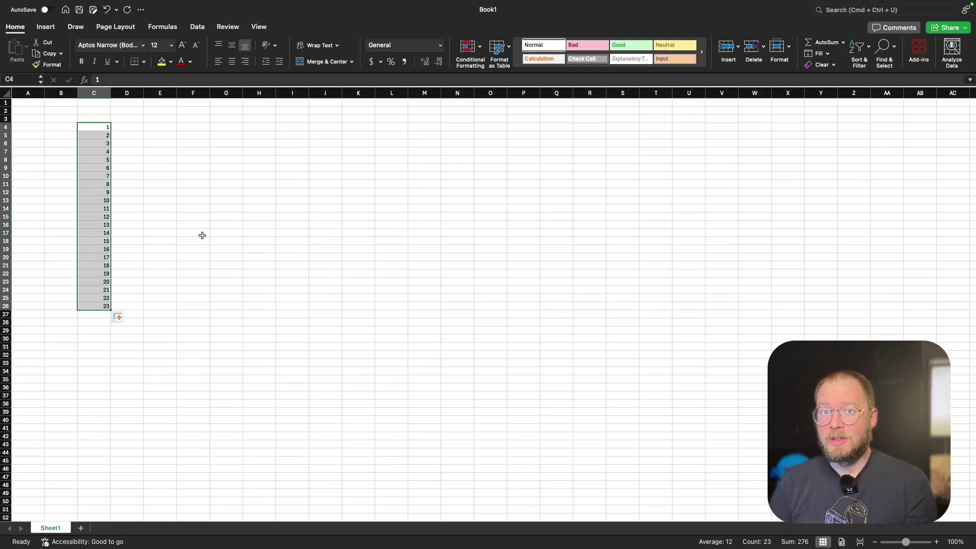
Enter 1, 3, 5 in E4:E6 and fill the odd-number series down column E.
{"action": "left_click", "coordinate": [172, 128]}
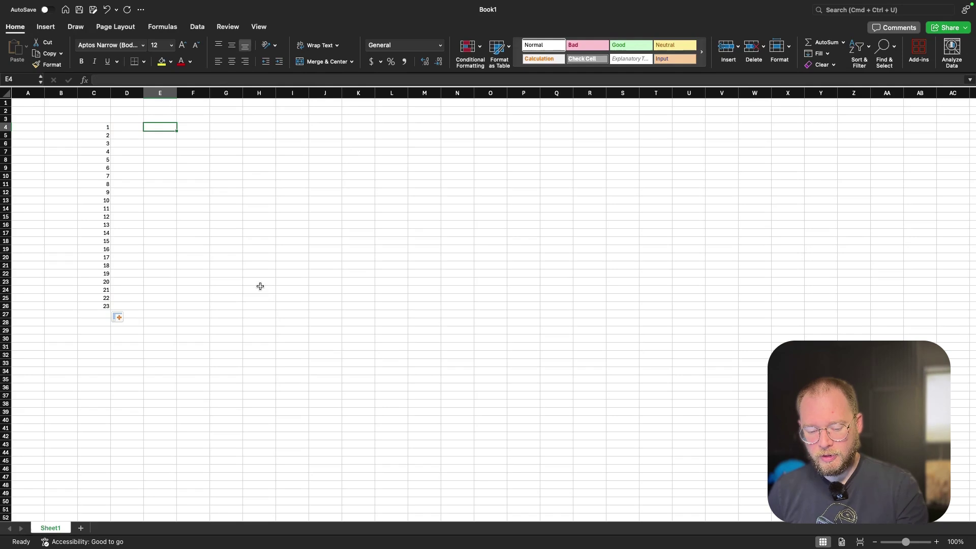
{"action": "type", "text": "1"}
{"action": "key", "text": "Return"}
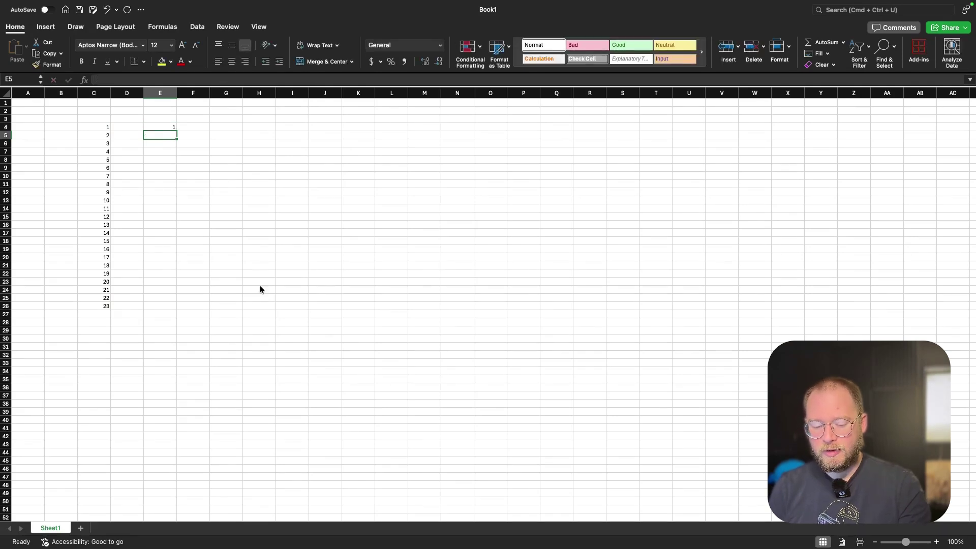
{"action": "type", "text": "3"}
{"action": "key", "text": "Return"}
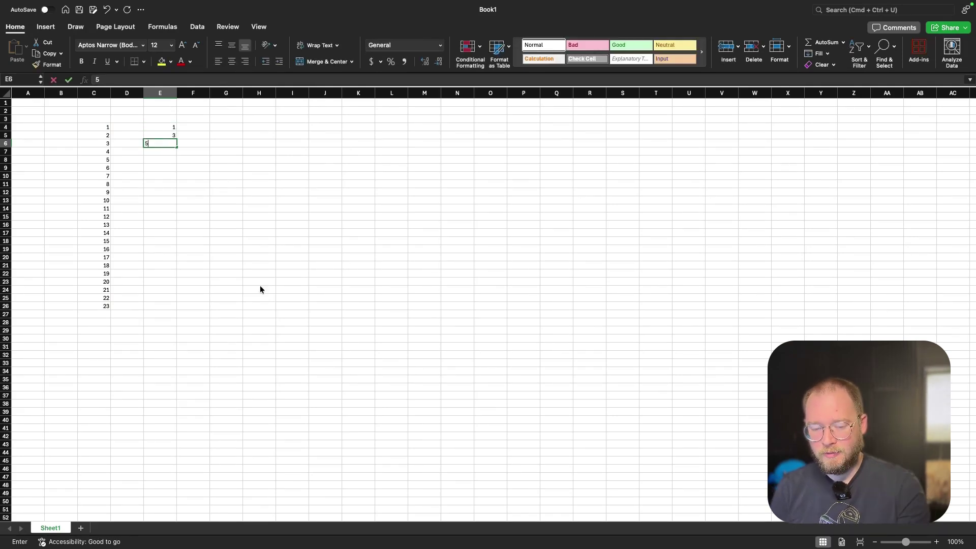
{"action": "type", "text": "5"}
{"action": "key", "text": "Return"}
{"action": "left_click_drag", "start_coordinate": [167, 129], "coordinate": [176, 308]}
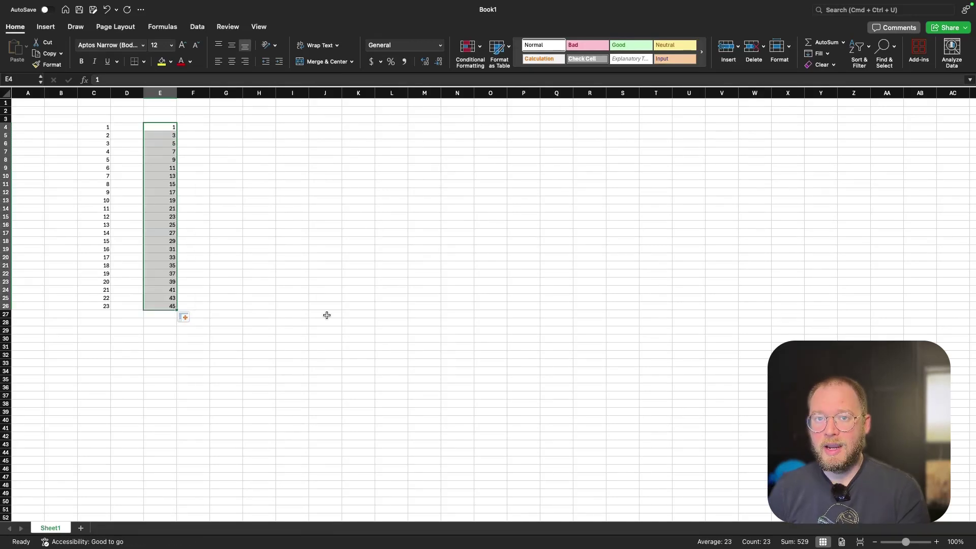
Delete the filled odd-number series from E4:E26.
{"action": "left_click", "coordinate": [303, 291]}
{"action": "left_click_drag", "start_coordinate": [173, 128], "coordinate": [158, 303]}
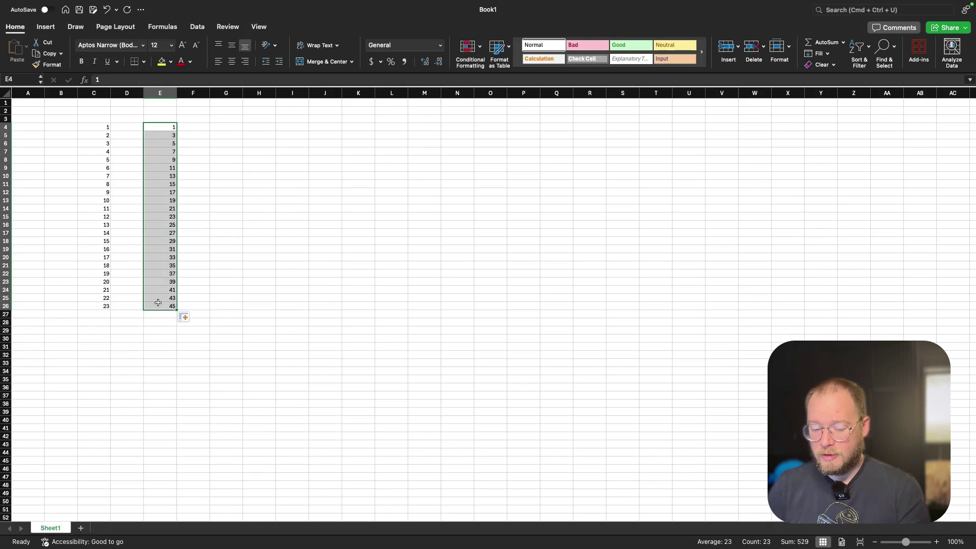
{"action": "key", "text": "Delete"}
{"action": "left_click", "coordinate": [298, 319]}
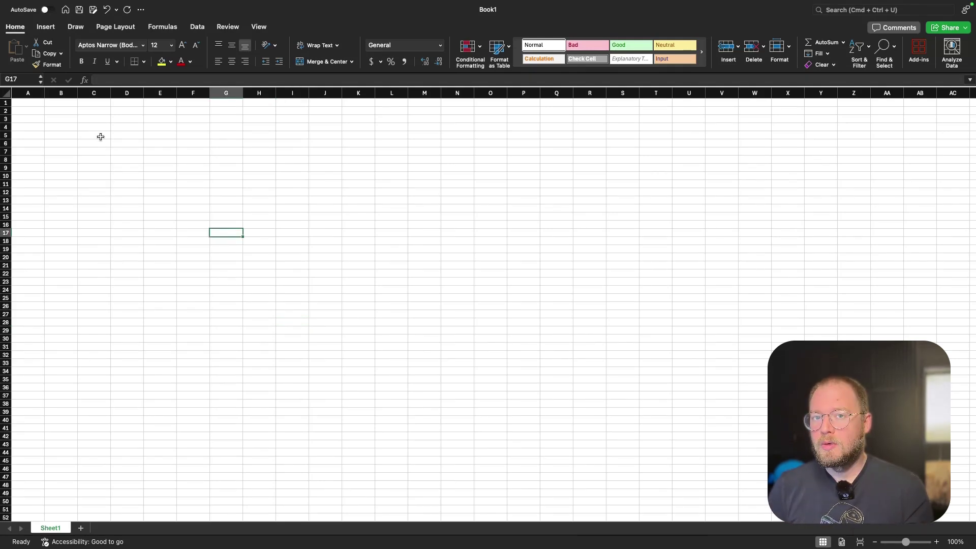
{"action": "left_click", "coordinate": [100, 135]}
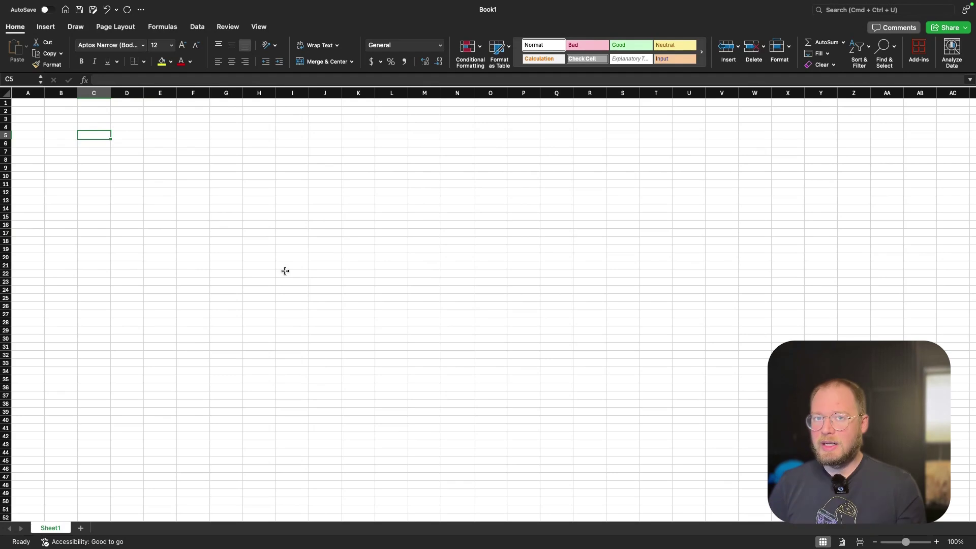
{"action": "type", "text": "G"}
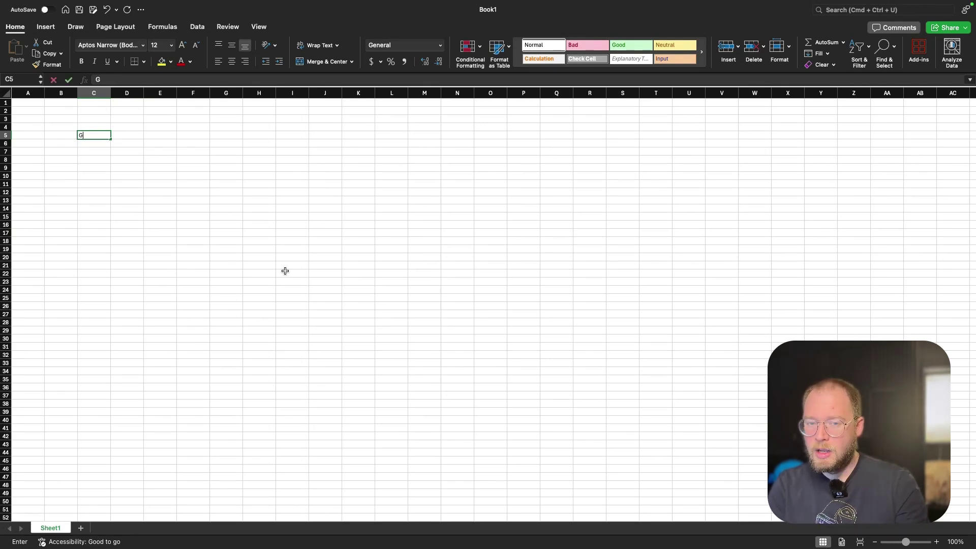
{"action": "type", "text": "reen"}
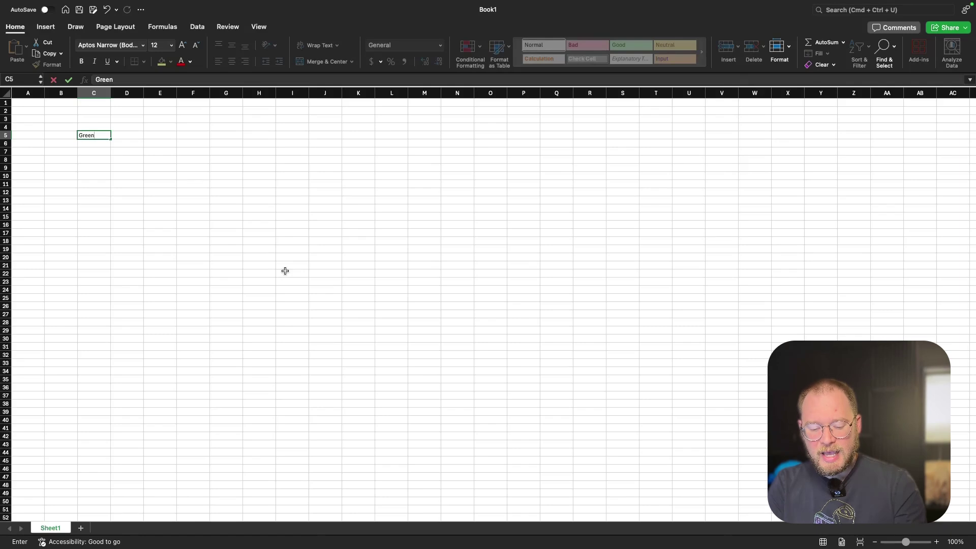
{"action": "key", "text": "Tab"}
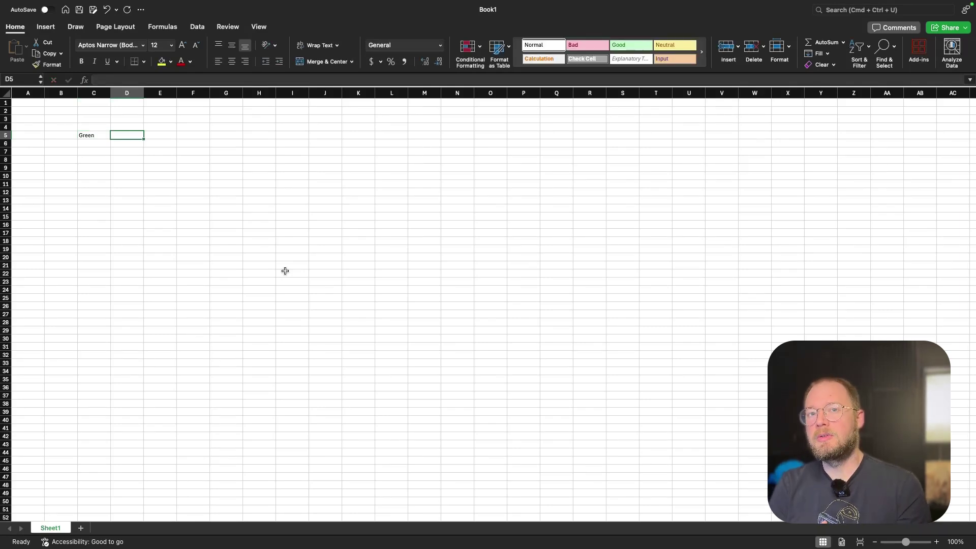
{"action": "type", "text": "Blue"}
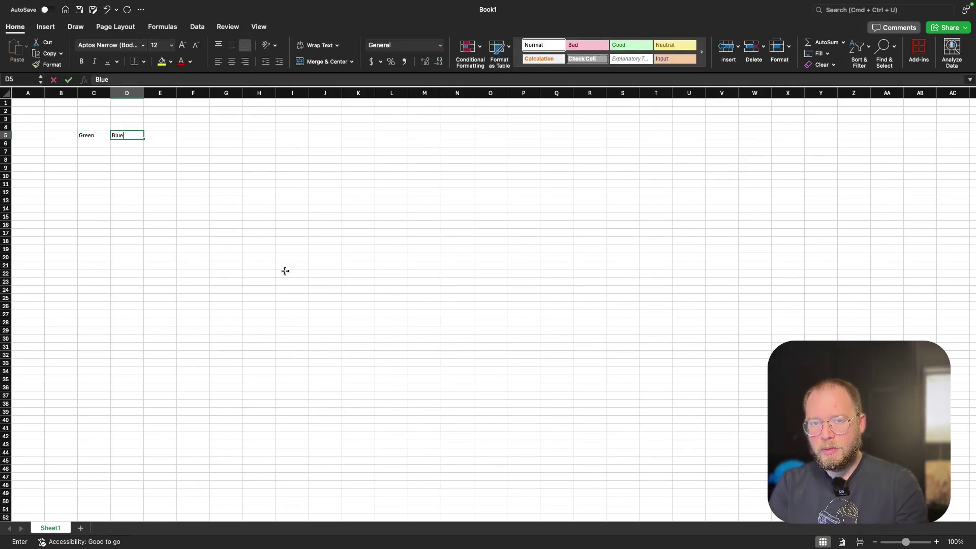
{"action": "key", "text": "Tab"}
{"action": "type", "text": "Red"}
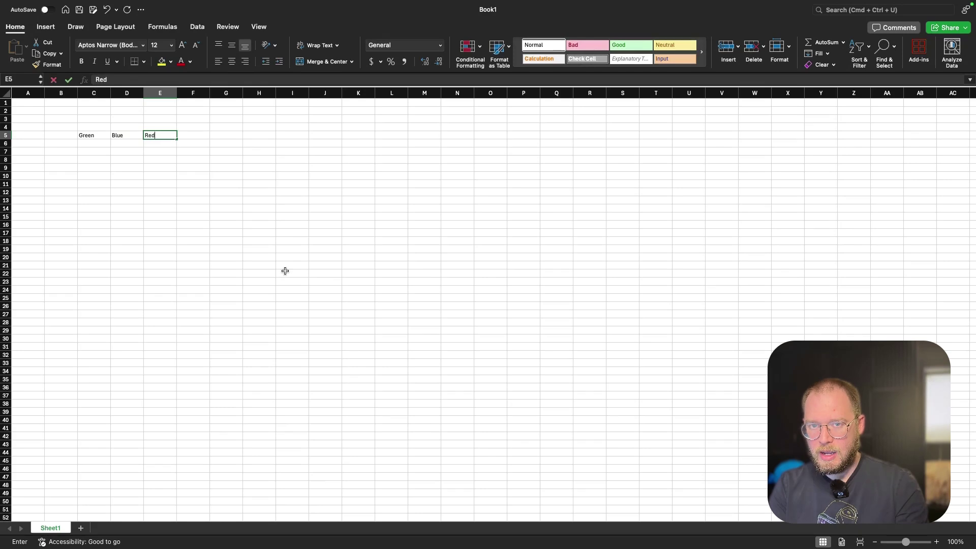
{"action": "key", "text": "Tab"}
{"action": "type", "text": "Orange"}
{"action": "key", "text": "Tab"}
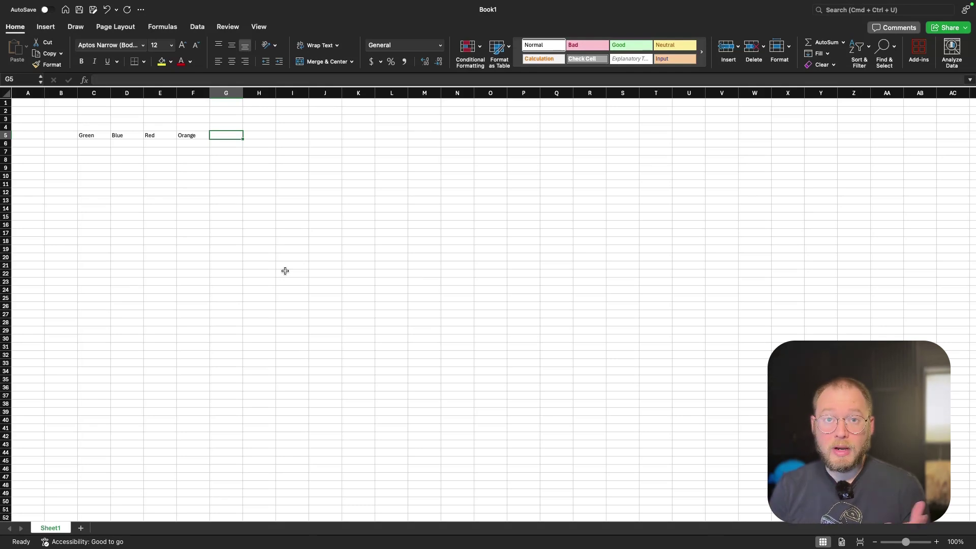
{"action": "key", "text": "Return"}
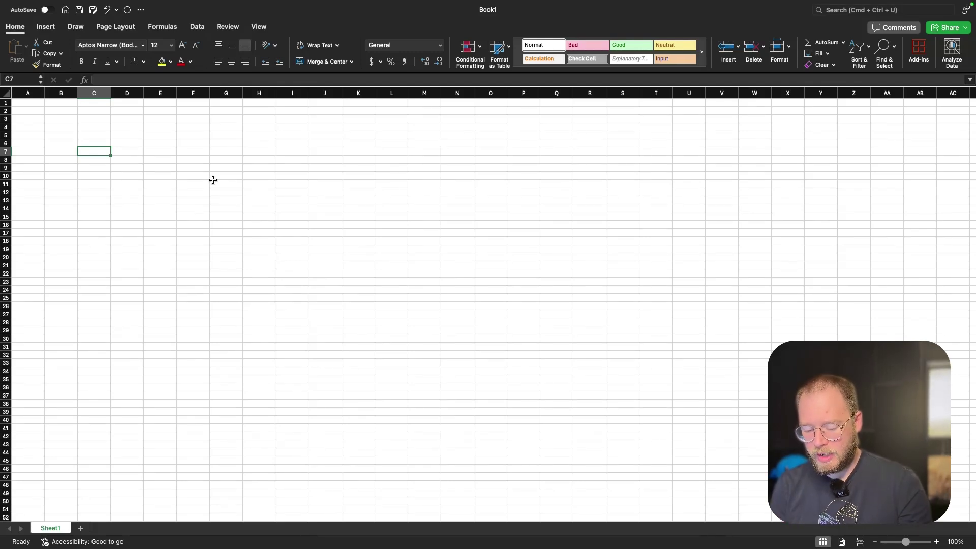
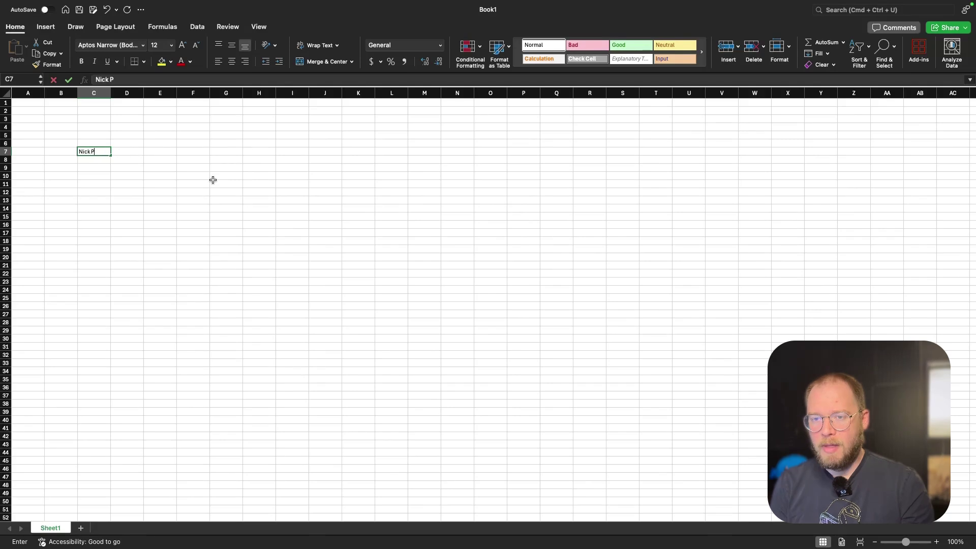
Enter a person's full name in C7, widen column C to 22.83 and heighten row 7.
{"action": "left_click", "coordinate": [209, 181]}
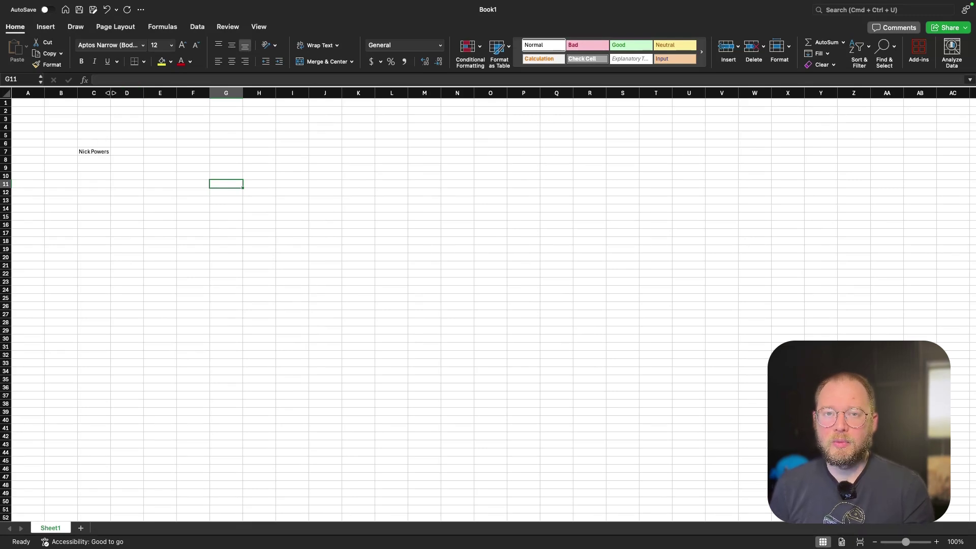
{"action": "left_click_drag", "start_coordinate": [111, 93], "coordinate": [162, 92]}
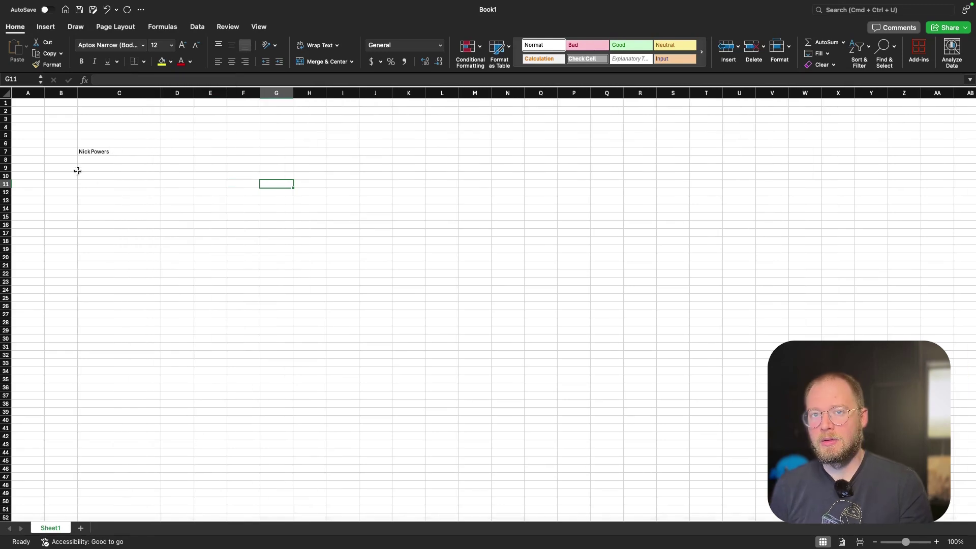
{"action": "left_click_drag", "start_coordinate": [5, 155], "coordinate": [6, 189]}
{"action": "left_click", "coordinate": [119, 173]}
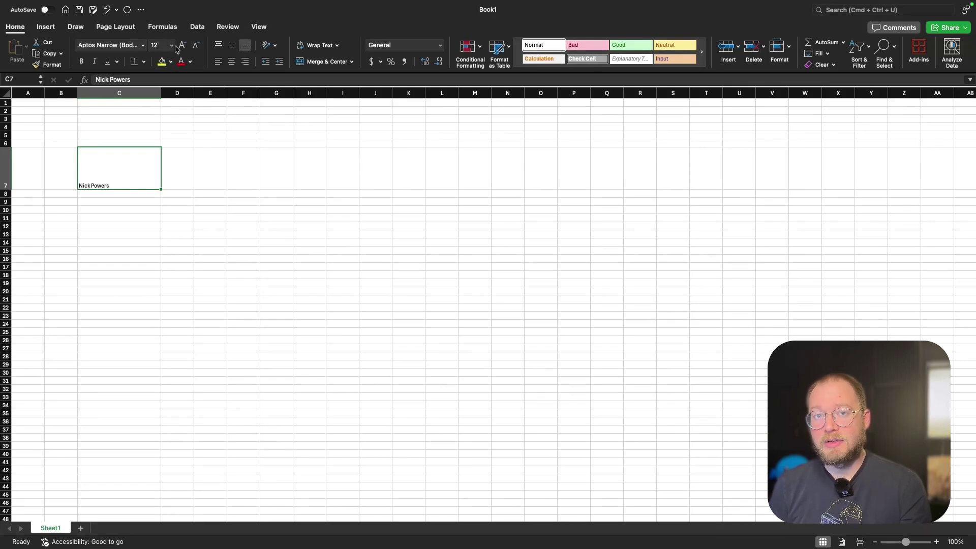
Try the vertical and horizontal alignments, ending with the name at C7's top-right.
{"action": "left_click", "coordinate": [219, 46]}
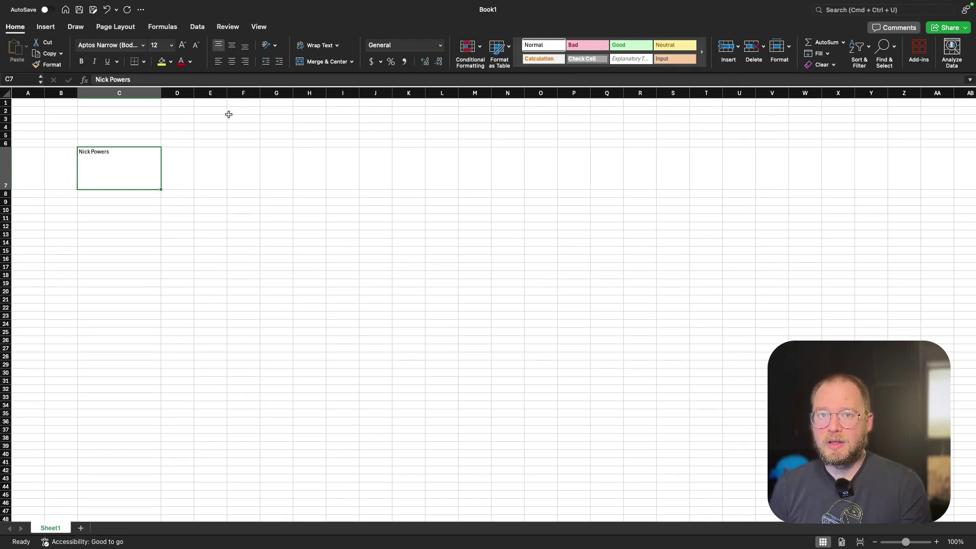
{"action": "left_click", "coordinate": [232, 46]}
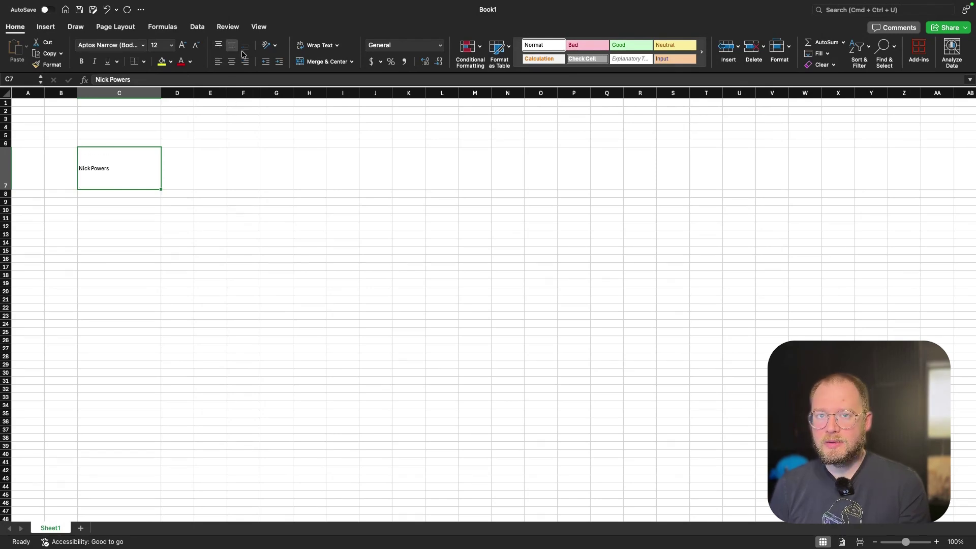
{"action": "left_click", "coordinate": [243, 48]}
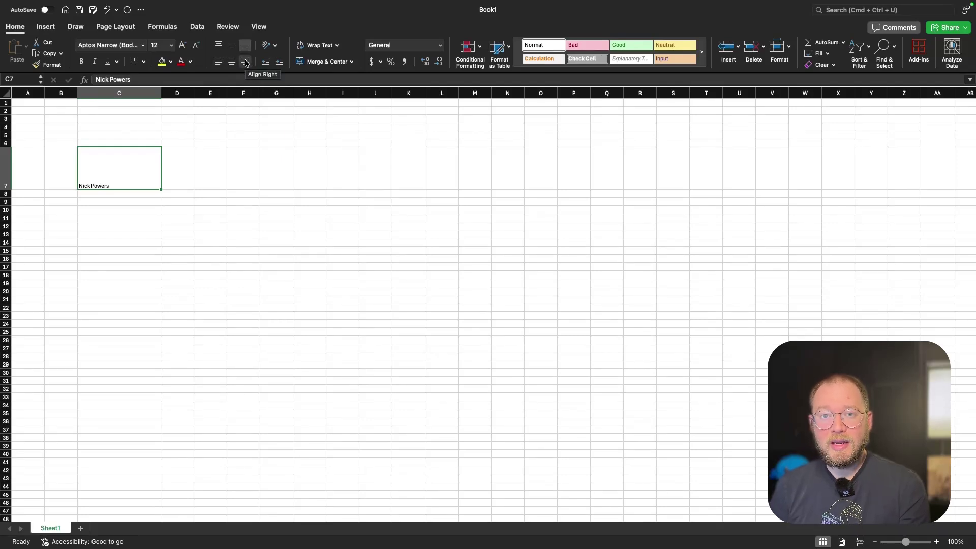
{"action": "left_click", "coordinate": [245, 62]}
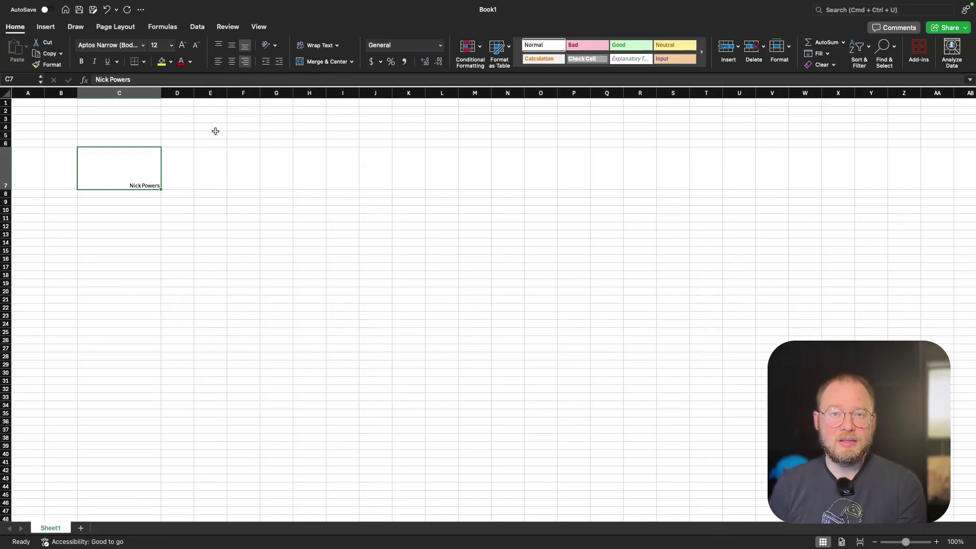
{"action": "left_click", "coordinate": [219, 62]}
{"action": "left_click", "coordinate": [233, 62]}
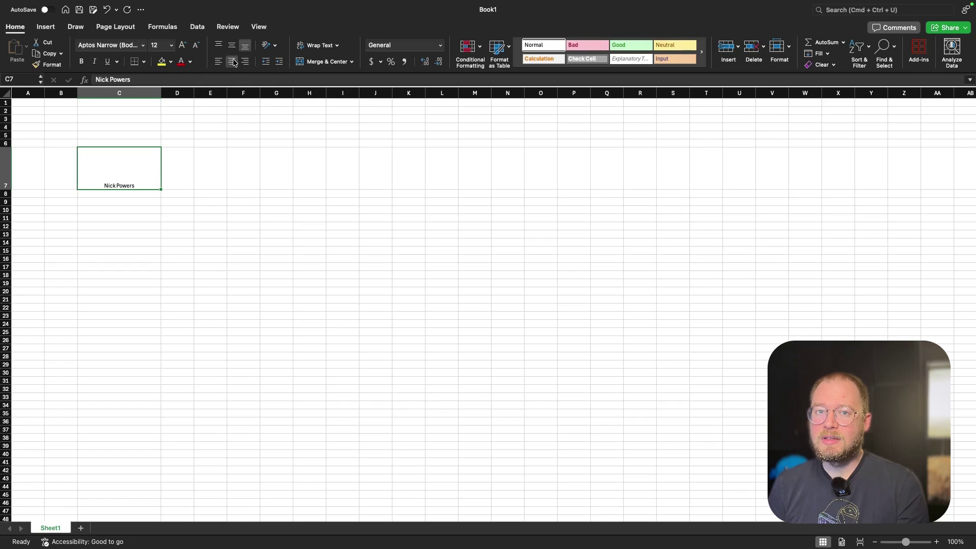
{"action": "left_click", "coordinate": [245, 61]}
{"action": "left_click", "coordinate": [218, 45]}
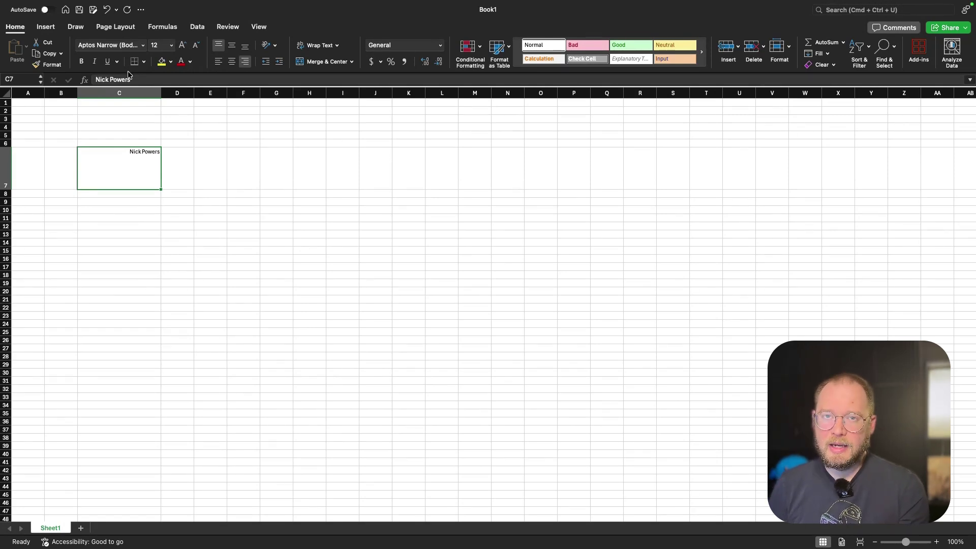
Increase the name's font size several steps in C7.
{"action": "left_click", "coordinate": [172, 46]}
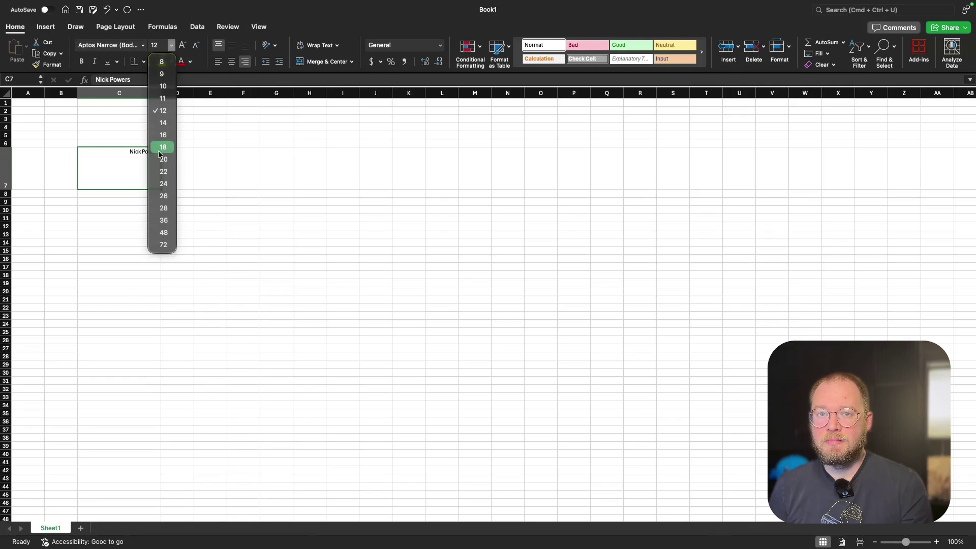
{"action": "left_click", "coordinate": [183, 46]}
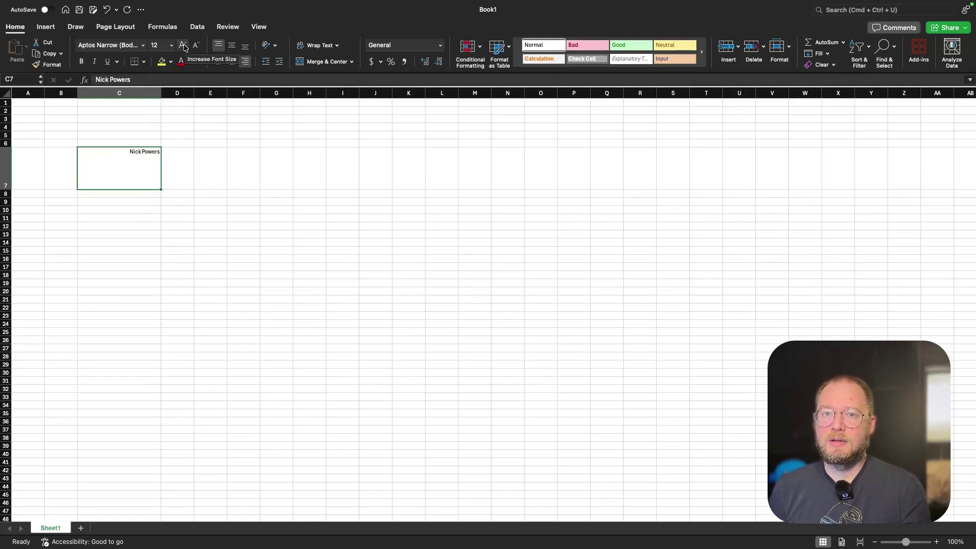
{"action": "left_click", "coordinate": [183, 46]}
{"action": "left_click", "coordinate": [183, 46]}
{"action": "left_click", "coordinate": [183, 45]}
Enlarge the name two more sizes, then apply and remove bold, italic and underline.
{"action": "left_click", "coordinate": [183, 45]}
{"action": "left_click", "coordinate": [183, 46]}
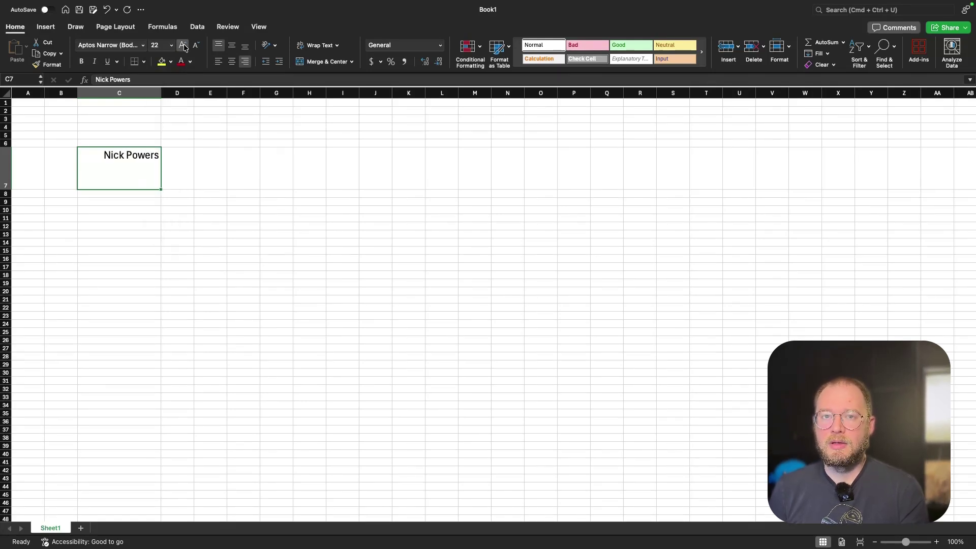
{"action": "left_click", "coordinate": [183, 46]}
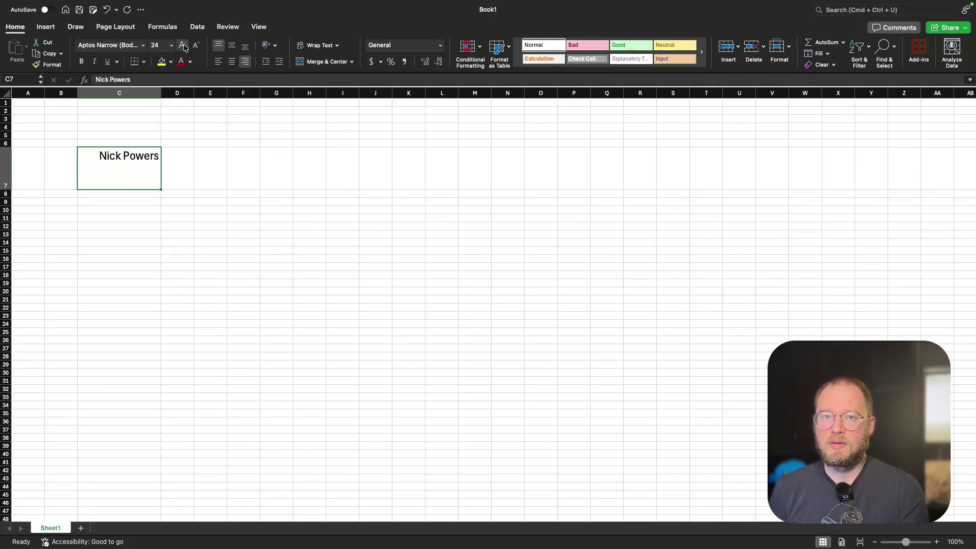
{"action": "left_click", "coordinate": [82, 61]}
{"action": "left_click", "coordinate": [94, 61]}
{"action": "left_click", "coordinate": [107, 61]}
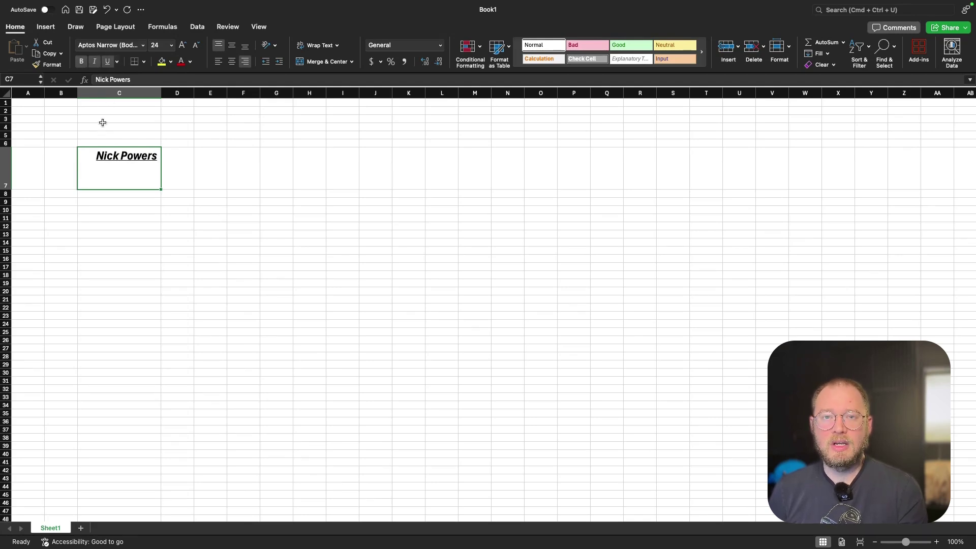
{"action": "left_click", "coordinate": [106, 61]}
{"action": "left_click", "coordinate": [95, 61]}
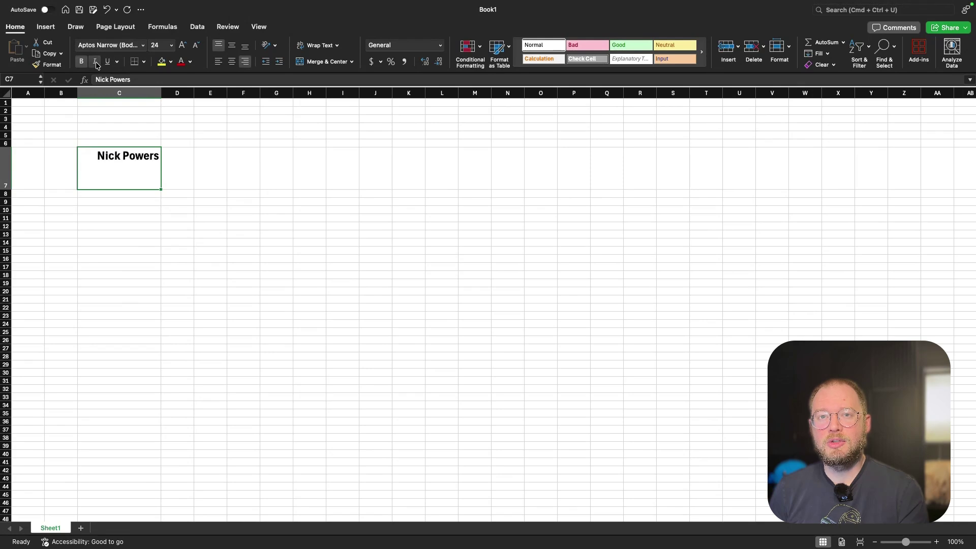
{"action": "left_click", "coordinate": [81, 61]}
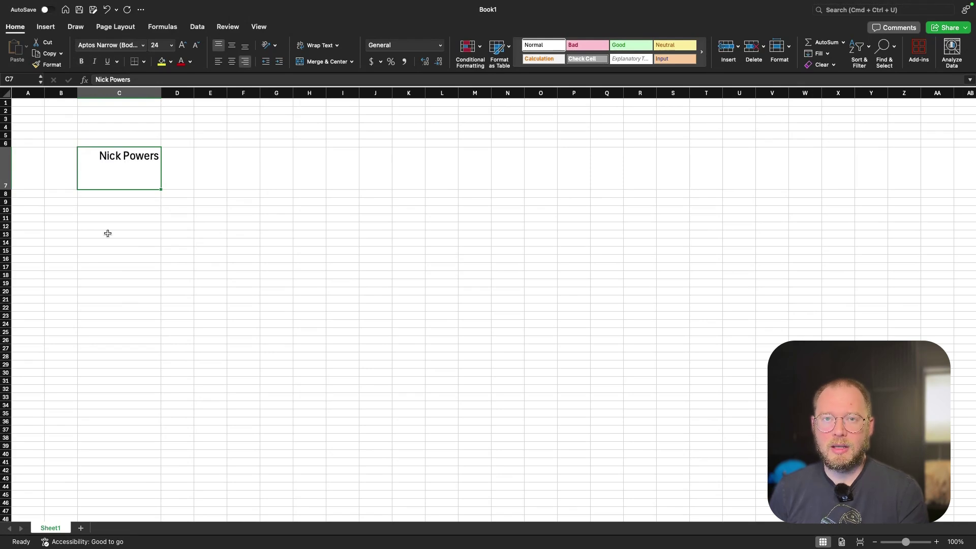
Fill cell C7 with yellow, then set it back to No Fill.
{"action": "left_click", "coordinate": [162, 61]}
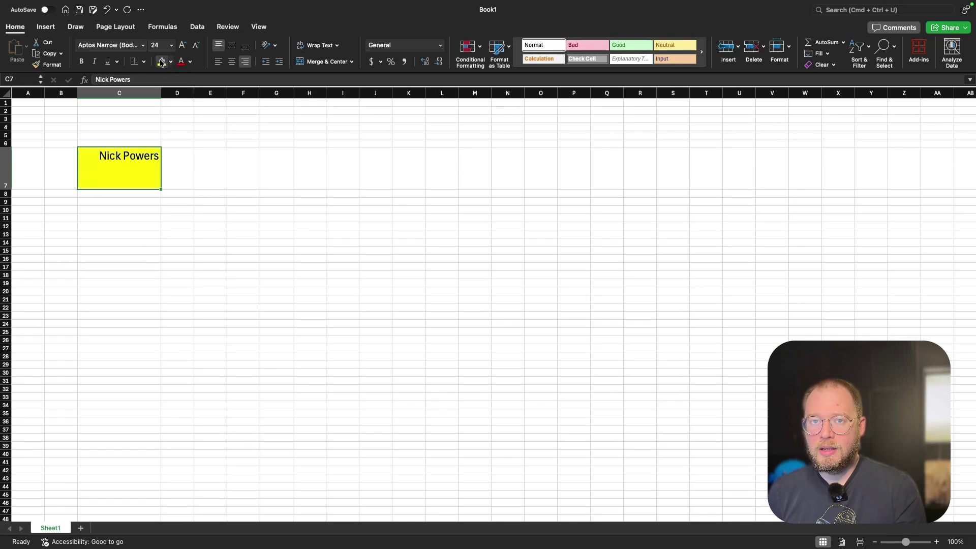
{"action": "left_click", "coordinate": [171, 62]}
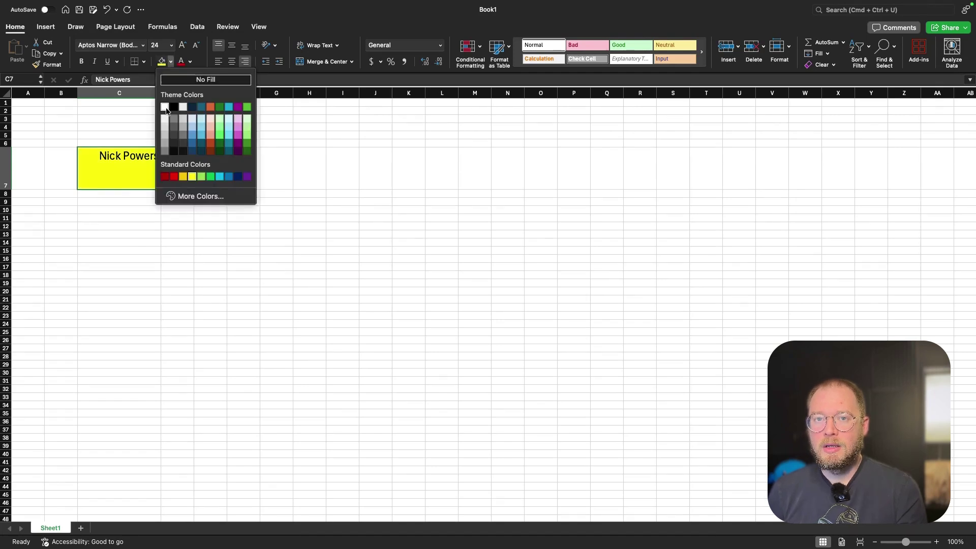
{"action": "left_click", "coordinate": [181, 84]}
{"action": "left_click", "coordinate": [175, 194]}
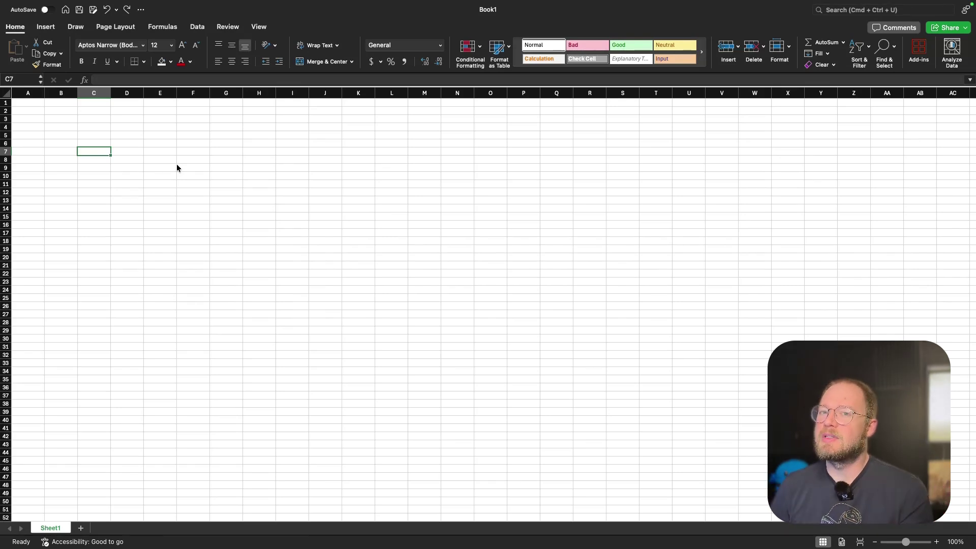
{"action": "scroll", "coordinate": [177, 168], "scroll_direction": "down", "scroll_amount": 20}
{"action": "scroll", "coordinate": [177, 168], "scroll_direction": "up", "scroll_amount": 20}
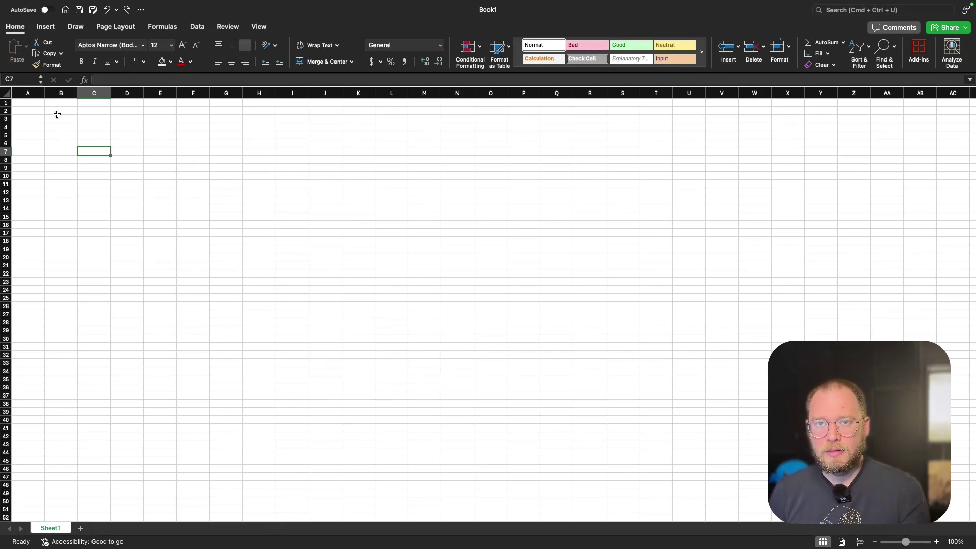
{"action": "left_click", "coordinate": [59, 121]}
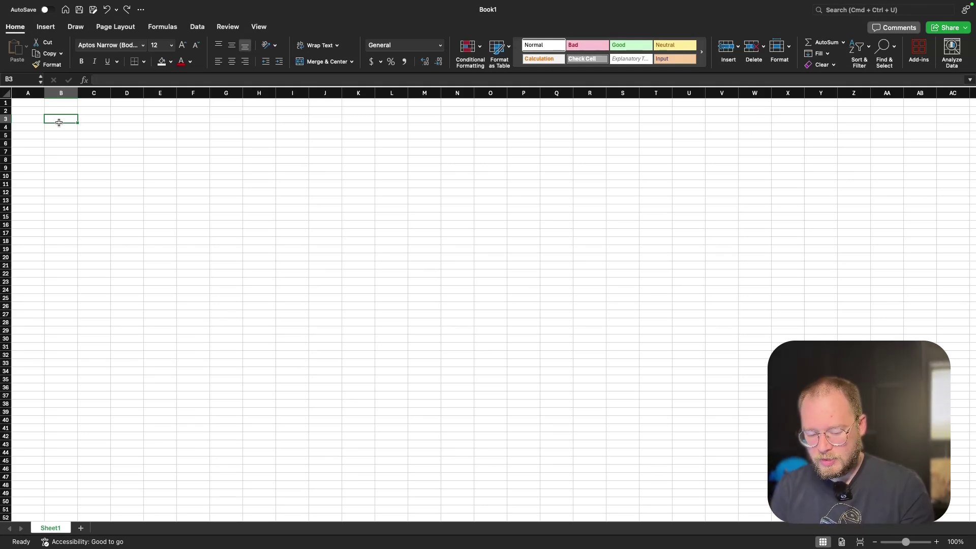
Type the headers Name, Total Books and Historical Fiction across B3:D3.
{"action": "type", "text": "Name"}
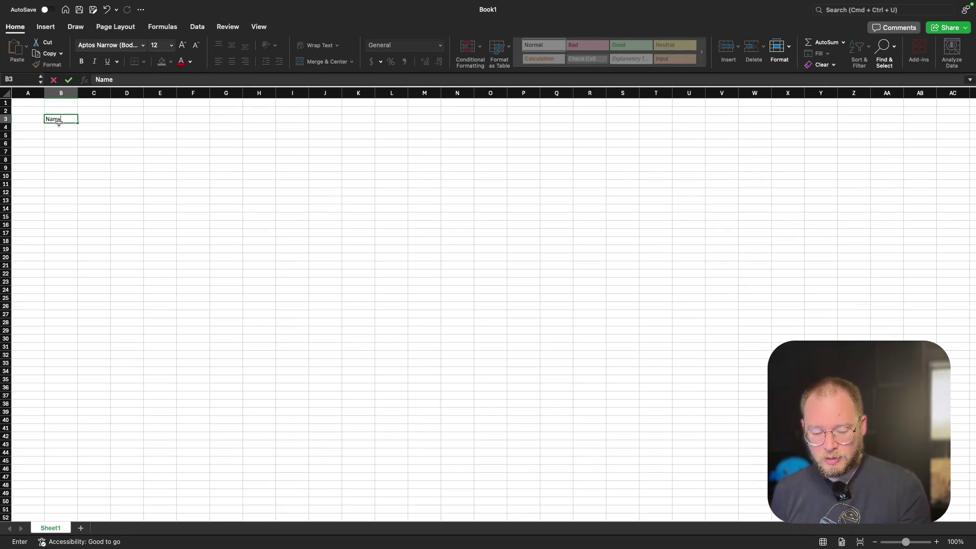
{"action": "key", "text": "Tab"}
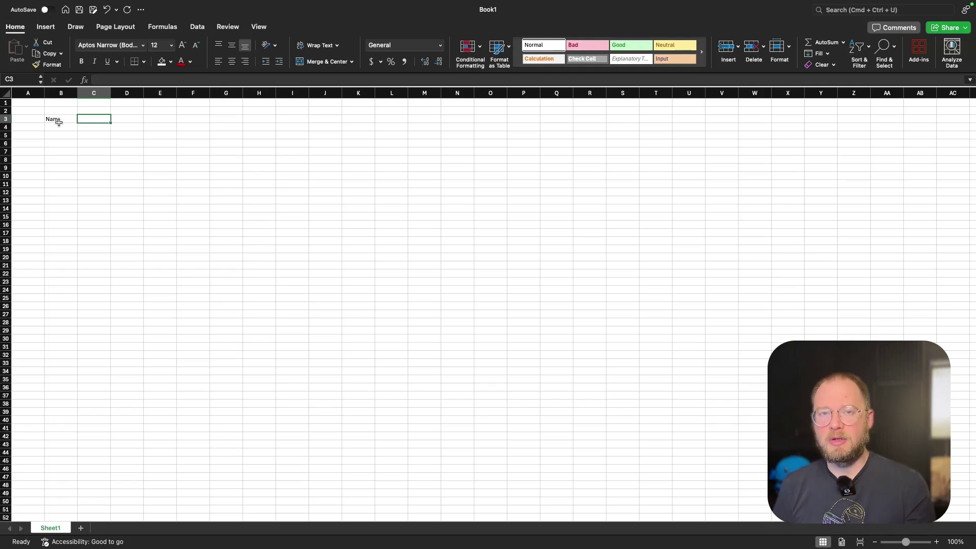
{"action": "type", "text": "Total"}
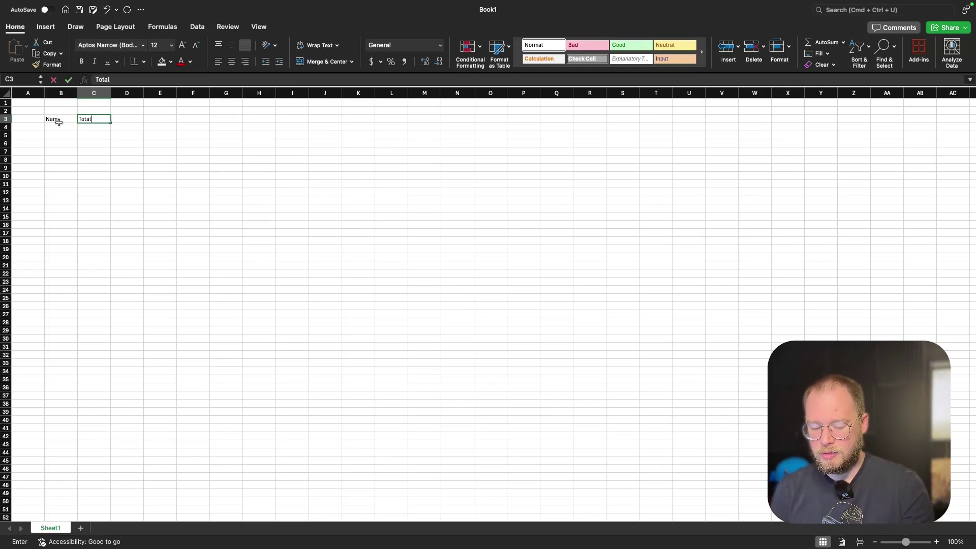
{"action": "type", "text": " Books"}
{"action": "key", "text": "Tab"}
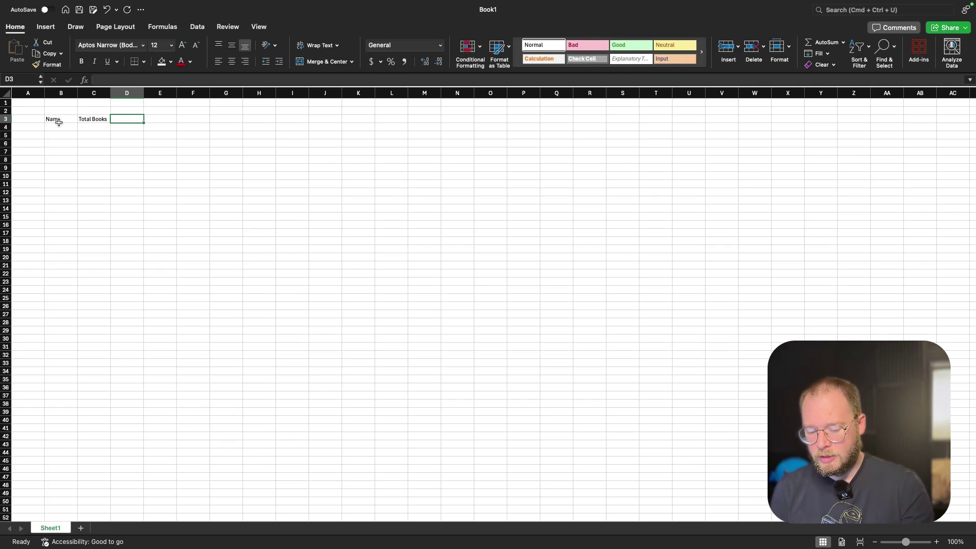
{"action": "type", "text": "Historical Fiction"}
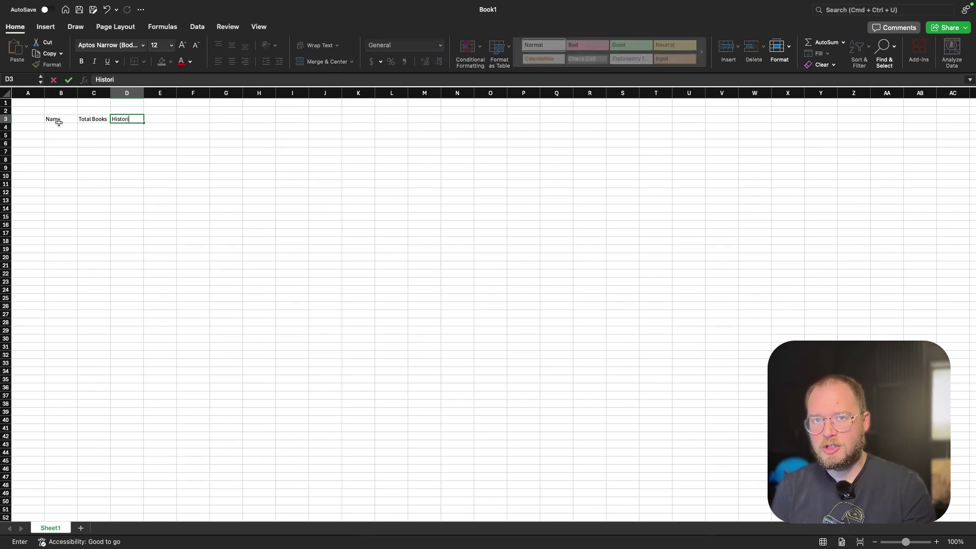
{"action": "key", "text": "Tab"}
{"action": "key", "text": "BackSpace"}
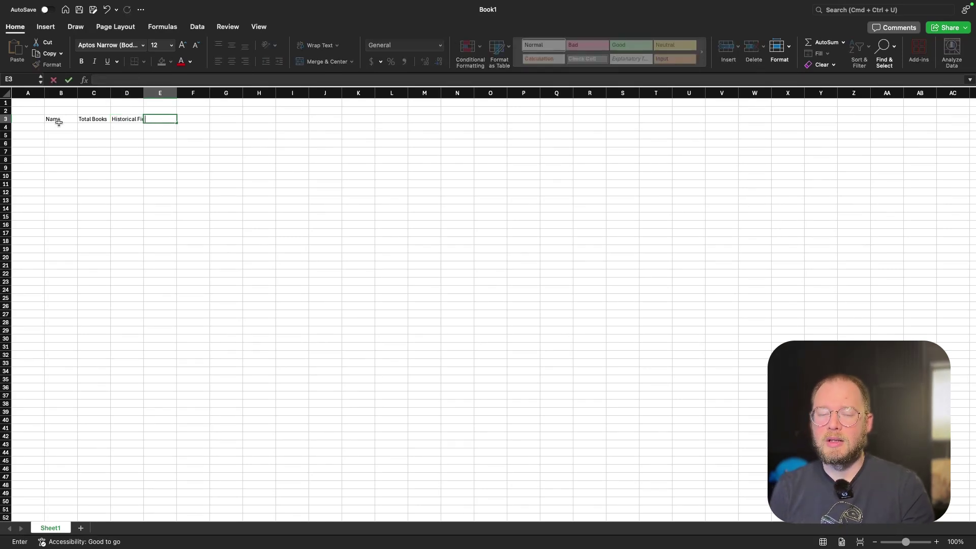
Add headers Romance, Sci-Fi, Young Adult, Fantasy and enter the first reader's name in B4.
{"action": "type", "text": "Romance"}
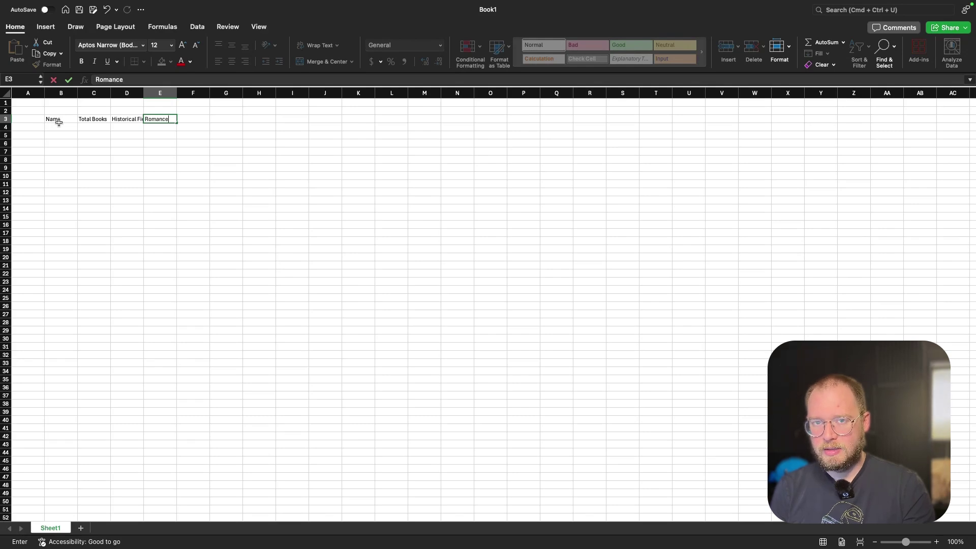
{"action": "key", "text": "Tab"}
{"action": "type", "text": "Sci-Fi"}
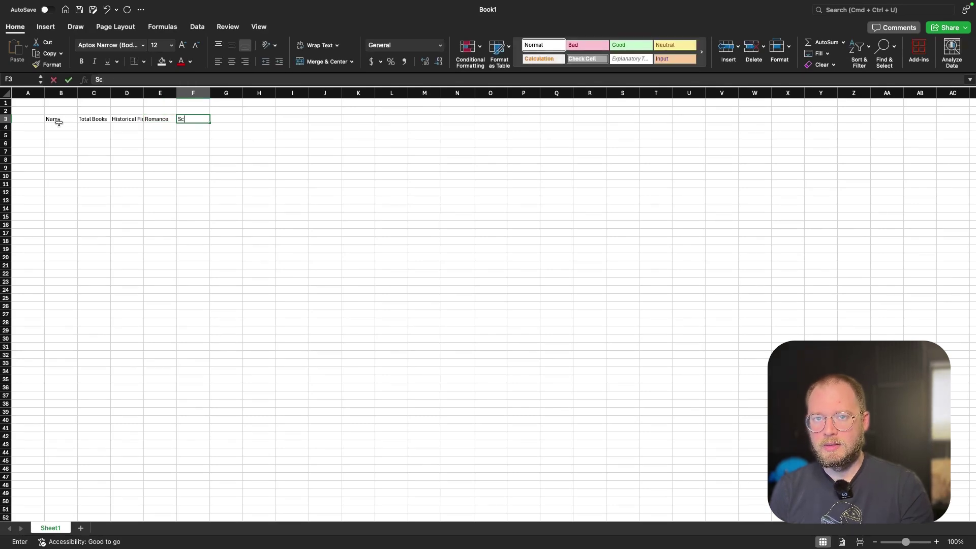
{"action": "key", "text": "Tab"}
{"action": "type", "text": "Young Adult"}
{"action": "key", "text": "Tab"}
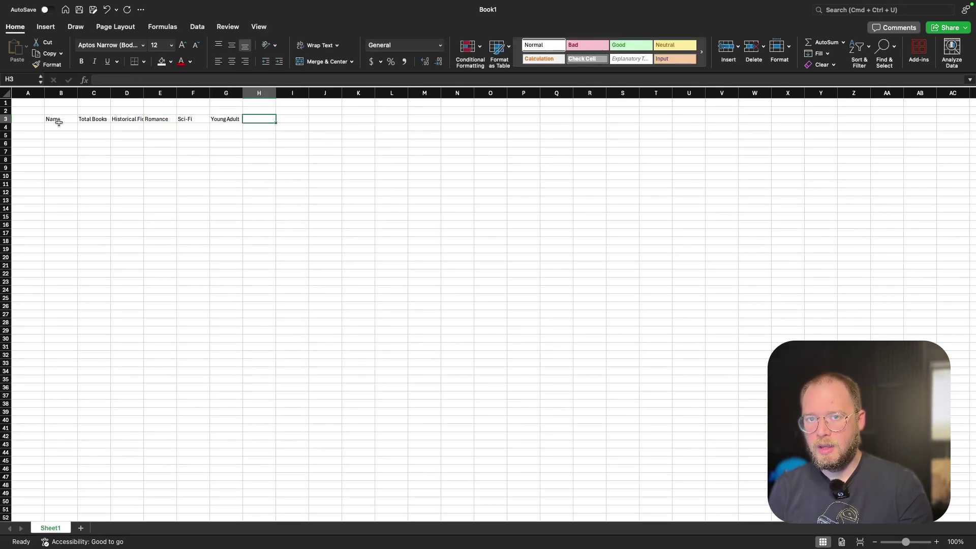
{"action": "type", "text": "Fantasy"}
{"action": "key", "text": "Return"}
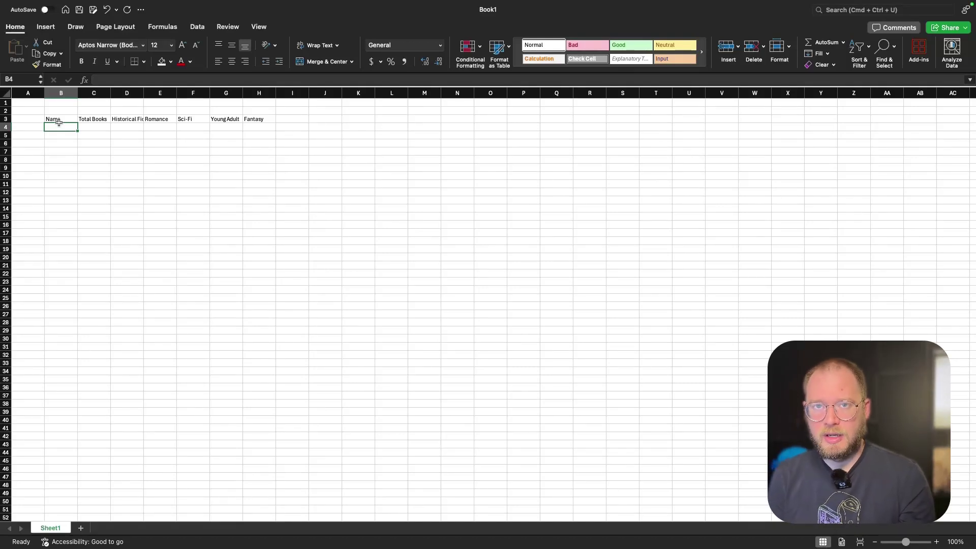
{"action": "type", "text": "Debra"}
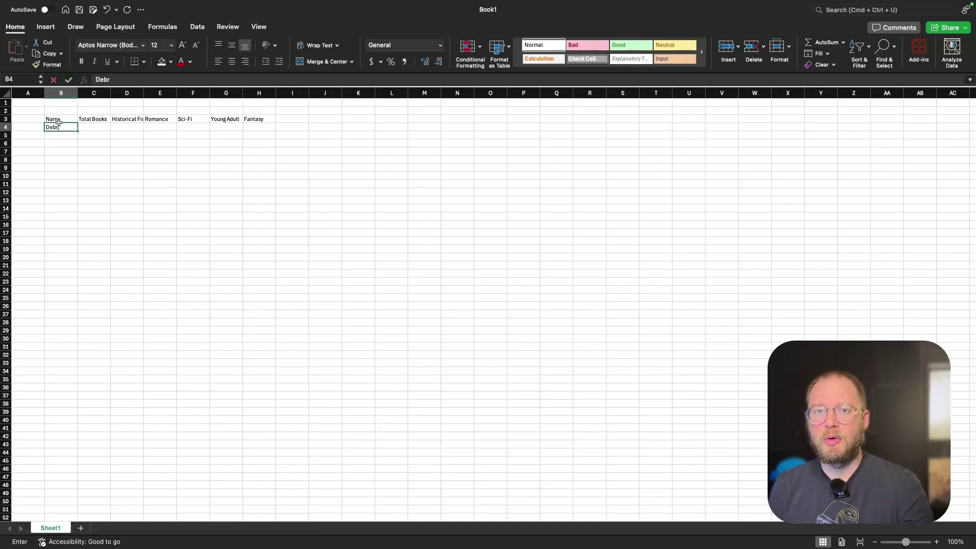
{"action": "key", "text": "Tab"}
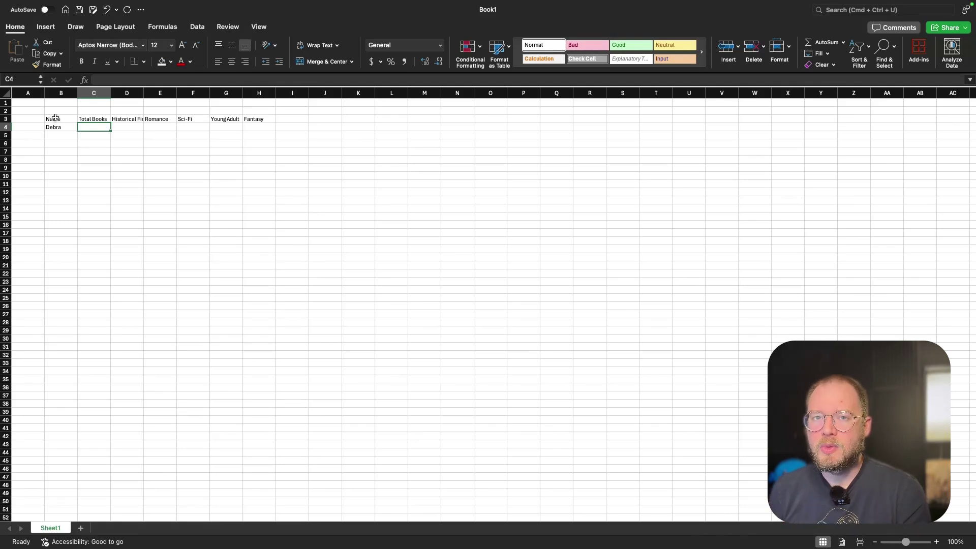
Format B3:H4 as a table in White Table Style Light 8 with headers.
{"action": "left_click", "coordinate": [51, 118]}
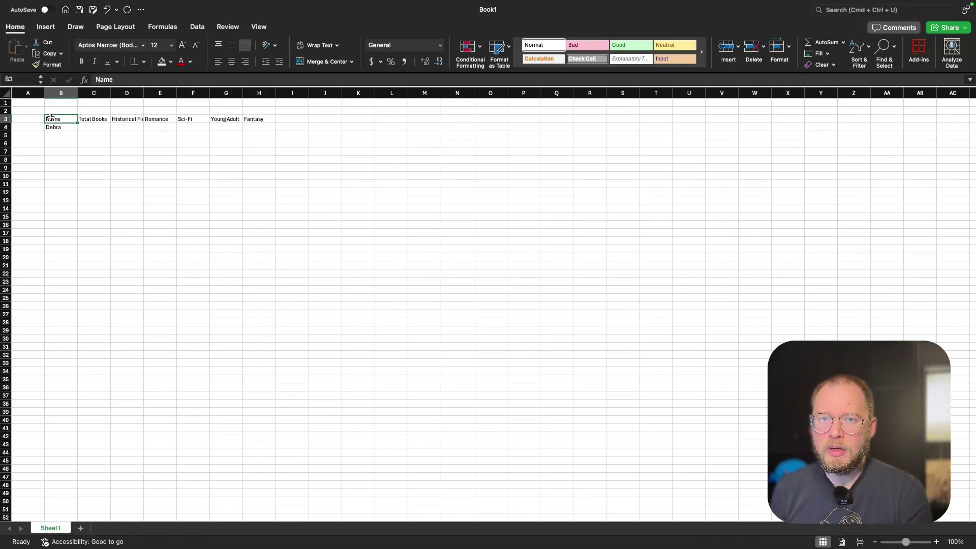
{"action": "left_click_drag", "start_coordinate": [51, 118], "coordinate": [255, 128]}
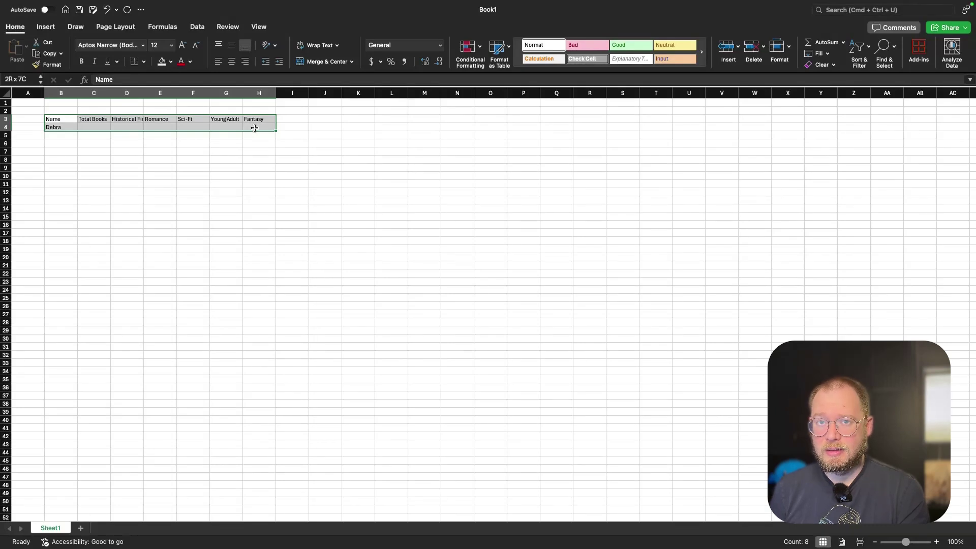
{"action": "left_click_drag", "start_coordinate": [255, 128], "coordinate": [255, 128]}
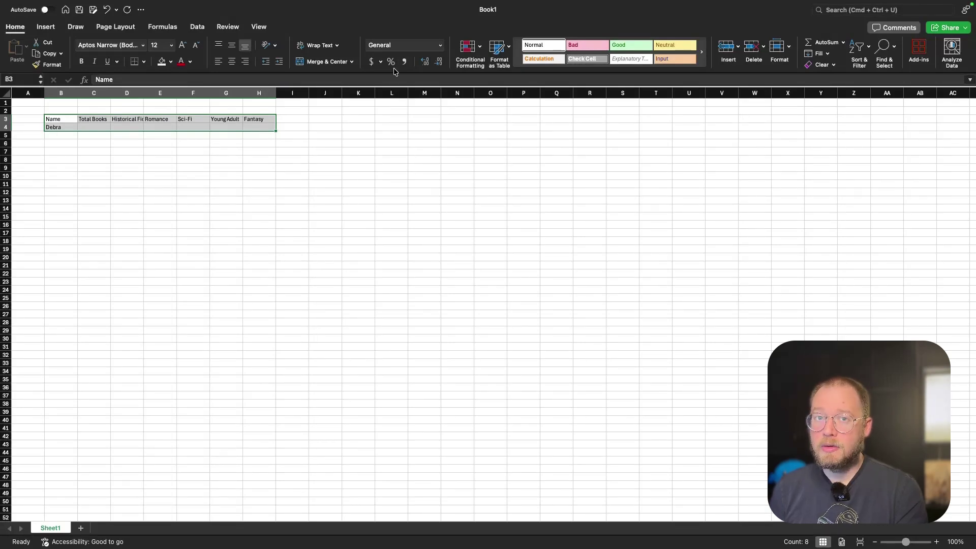
{"action": "left_click", "coordinate": [499, 48]}
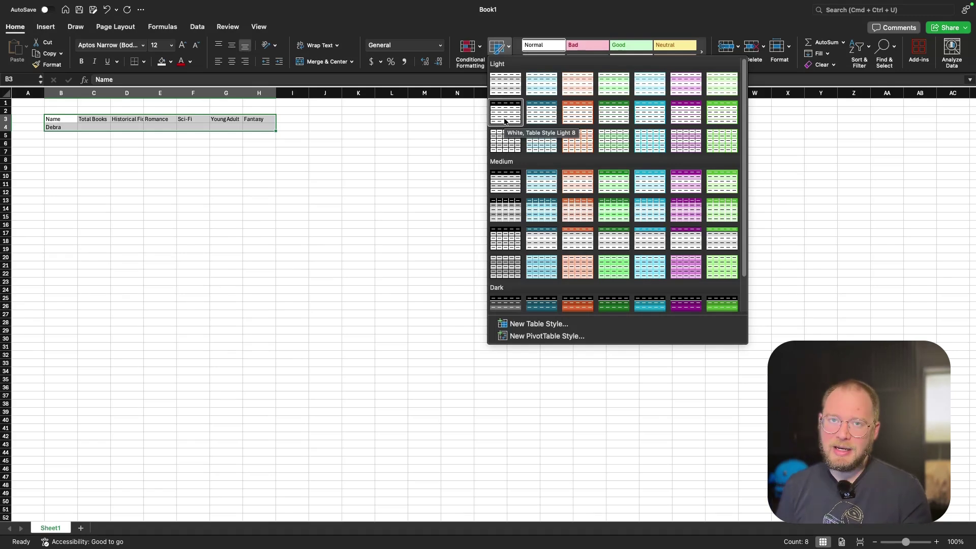
{"action": "left_click", "coordinate": [504, 113]}
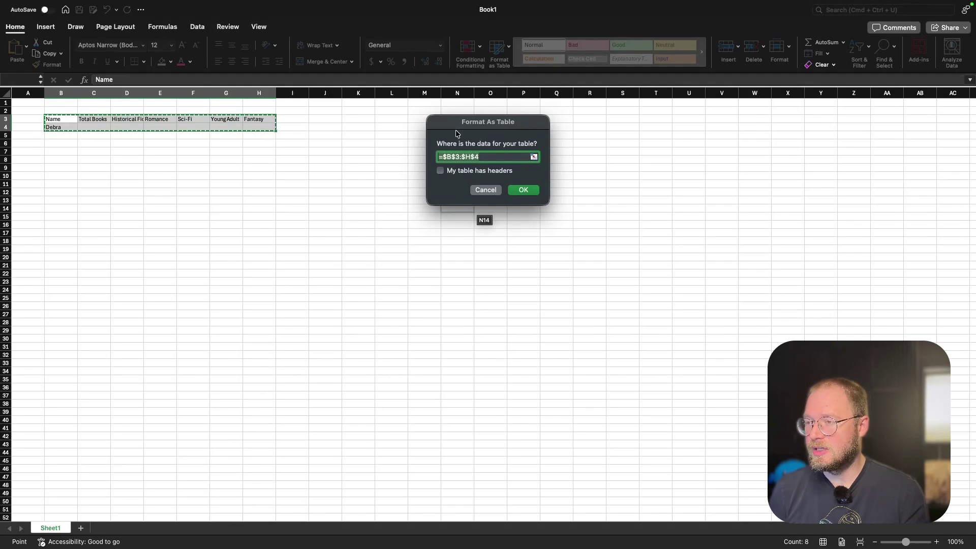
{"action": "left_click_drag", "start_coordinate": [469, 126], "coordinate": [426, 135]}
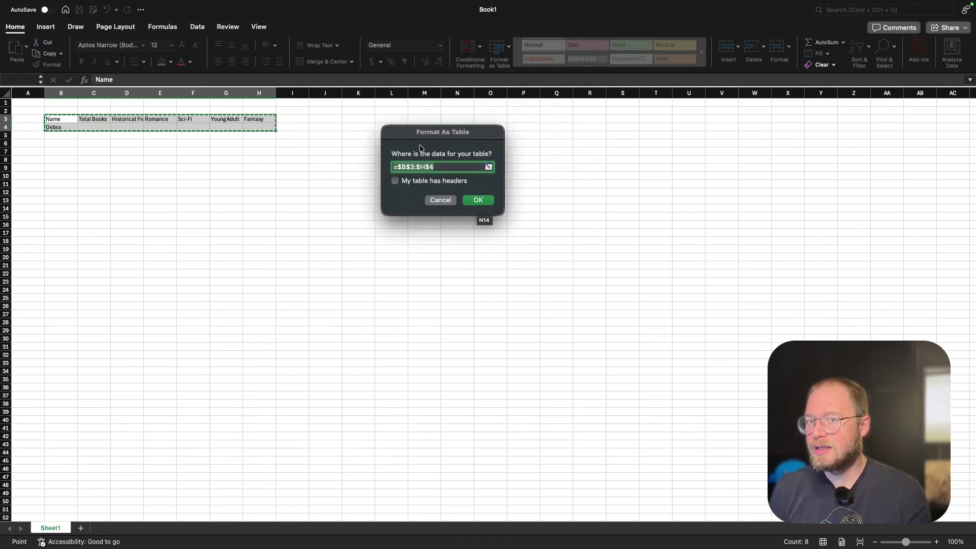
{"action": "left_click", "coordinate": [396, 182]}
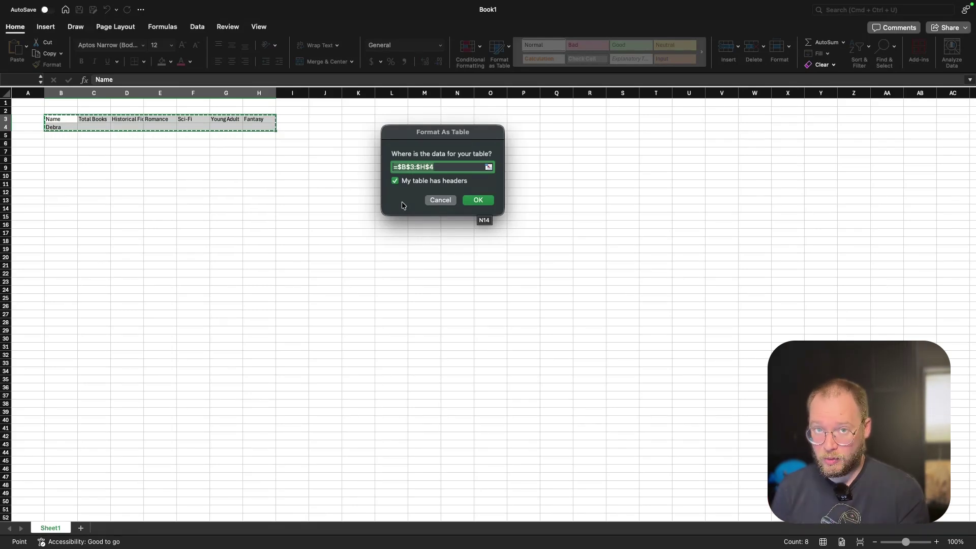
{"action": "left_click", "coordinate": [479, 201]}
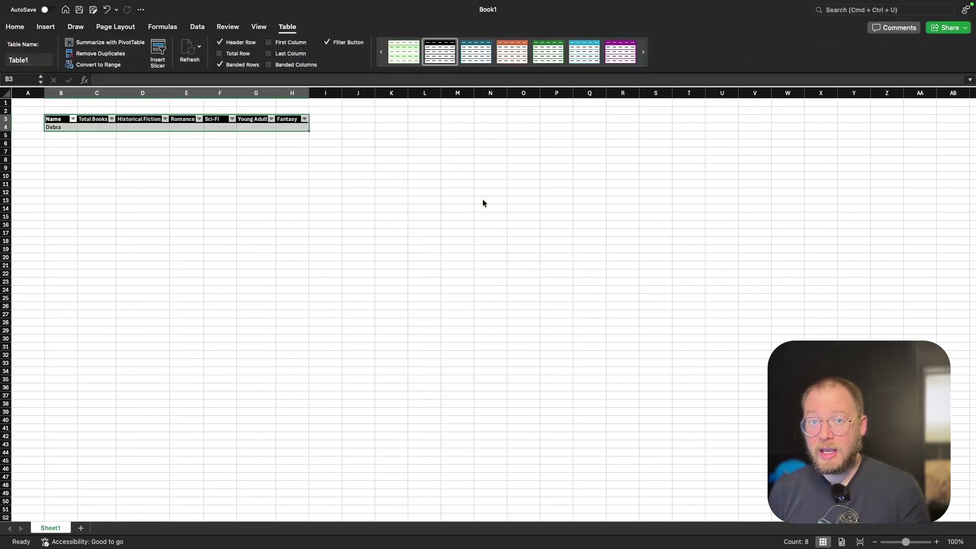
Enter a SUM formula in C4 totalling the row's Historical Fiction through Fantasy cells.
{"action": "left_click", "coordinate": [142, 155]}
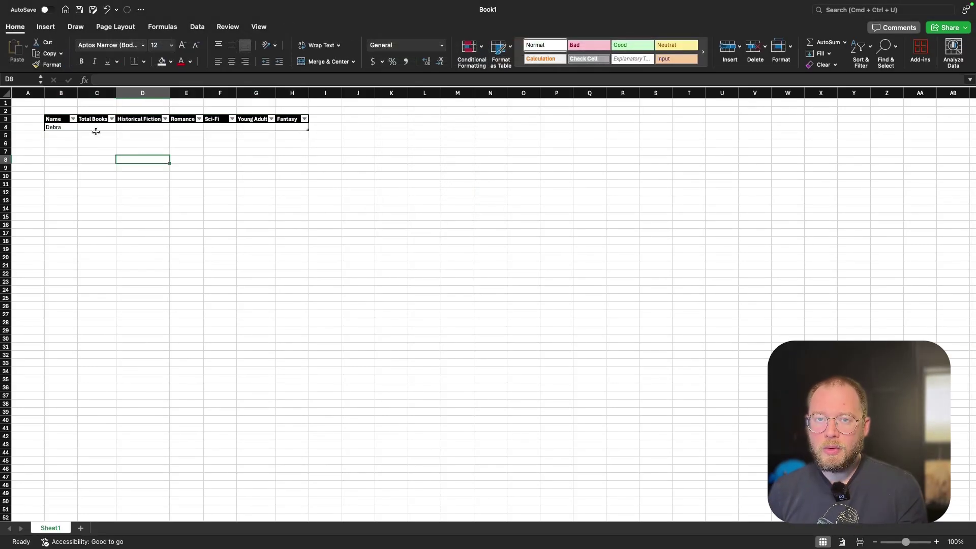
{"action": "left_click", "coordinate": [101, 129]}
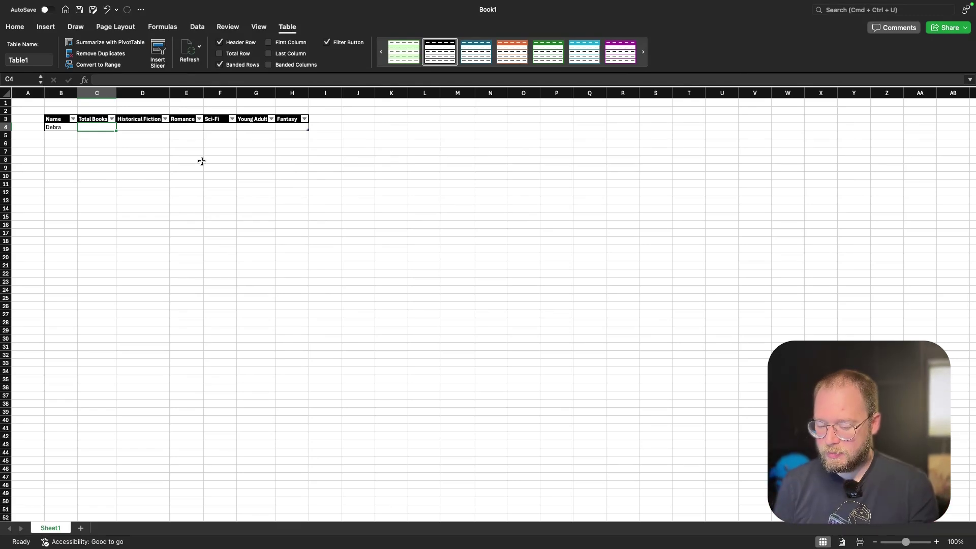
{"action": "type", "text": "="}
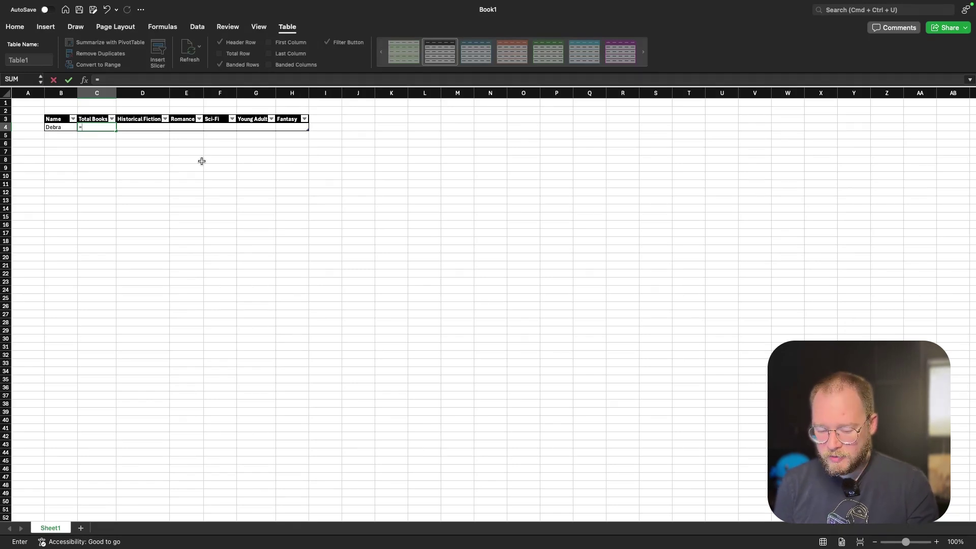
{"action": "type", "text": "sum"}
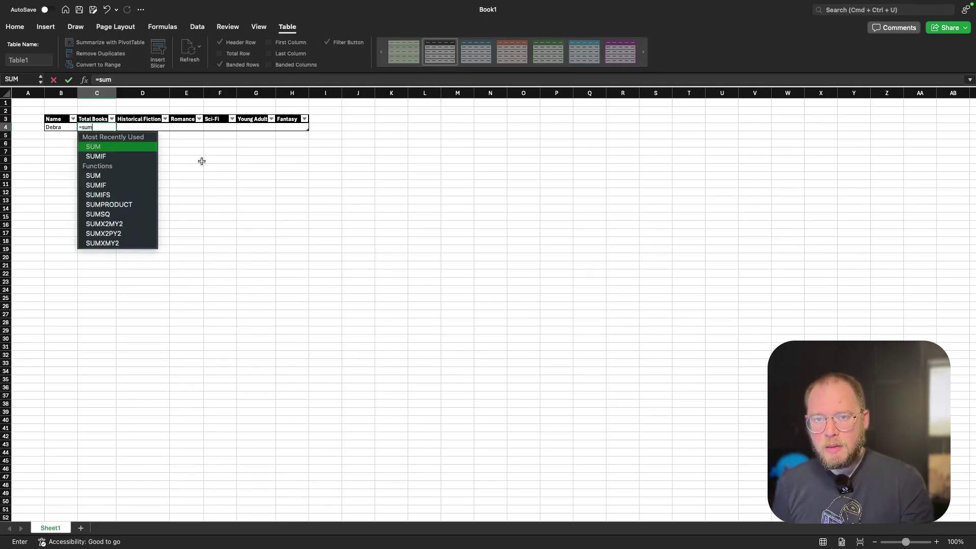
{"action": "key", "text": "Tab"}
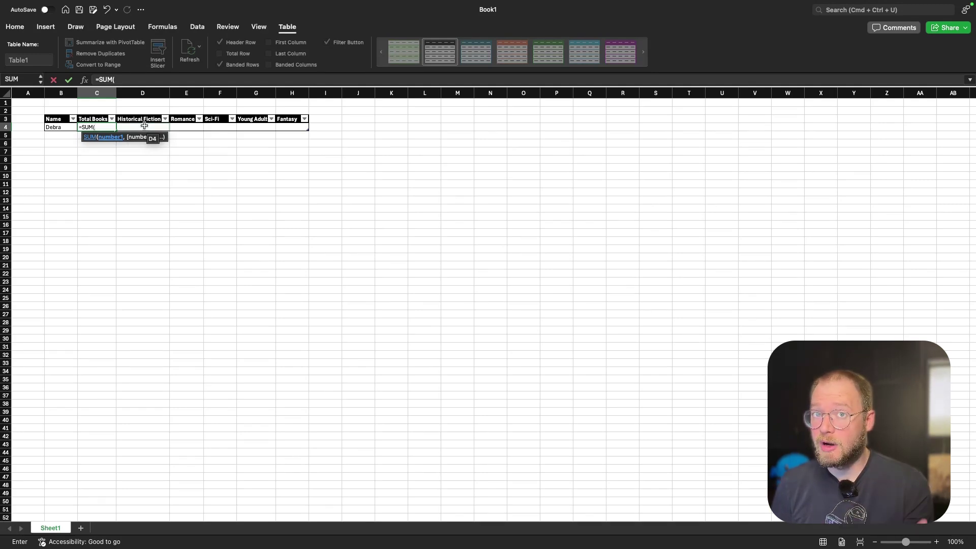
{"action": "left_click_drag", "start_coordinate": [145, 126], "coordinate": [283, 129]}
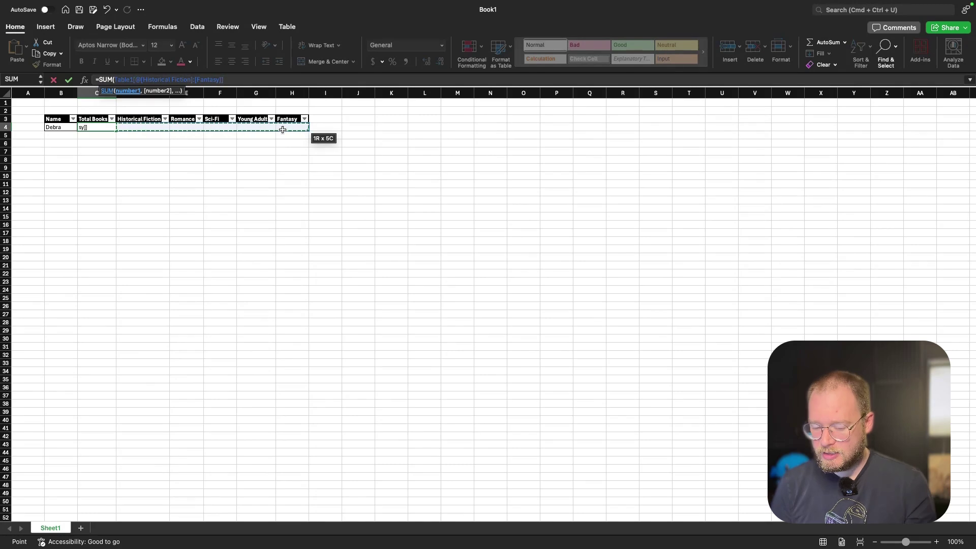
{"action": "key", "text": "Return"}
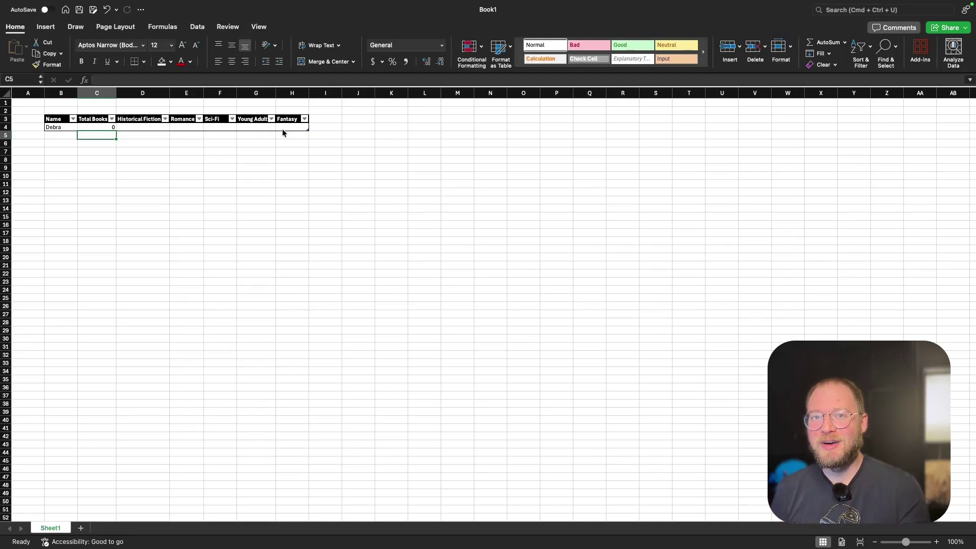
{"action": "key", "text": "Up"}
{"action": "key", "text": "Right"}
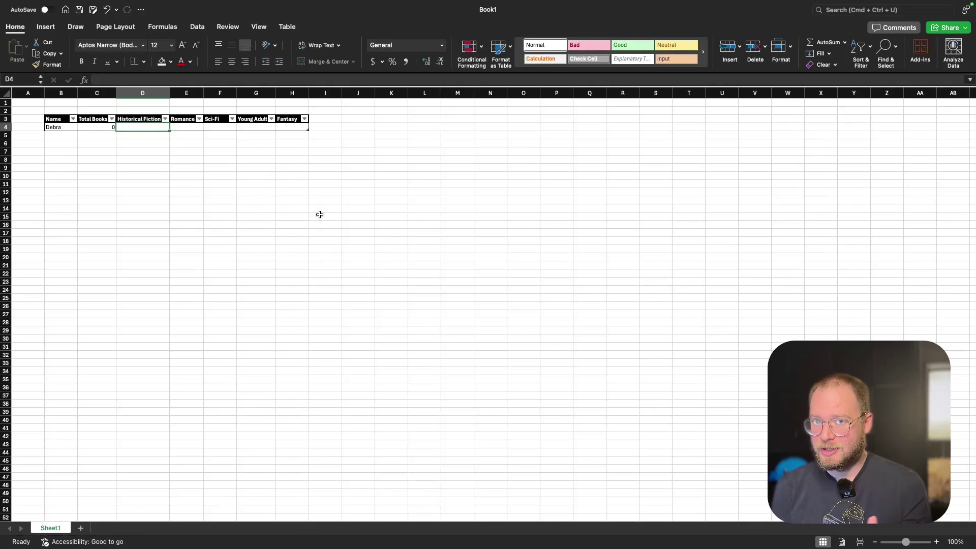
Enter the first reader's genre counts 3, 2, 1, 1 and 8 in D4:H4.
{"action": "type", "text": "3"}
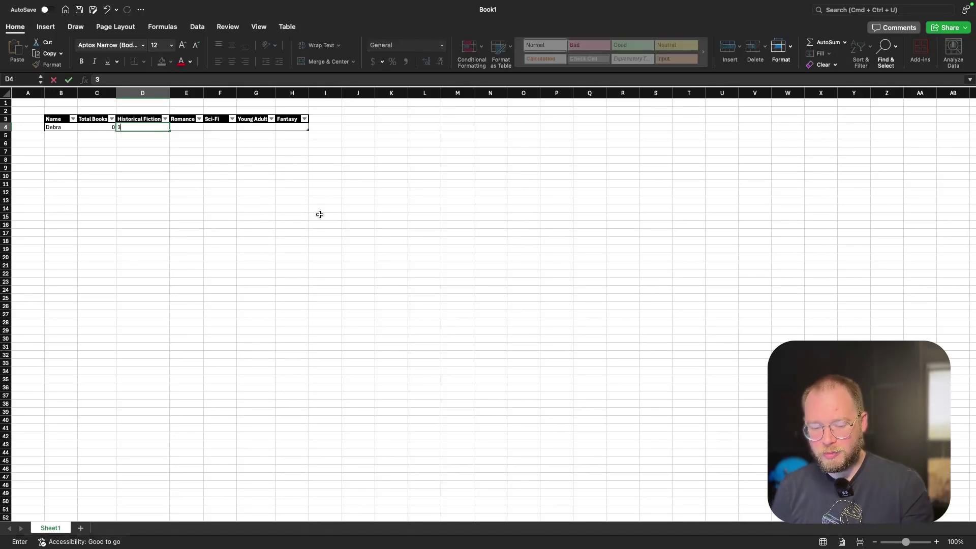
{"action": "key", "text": "Tab"}
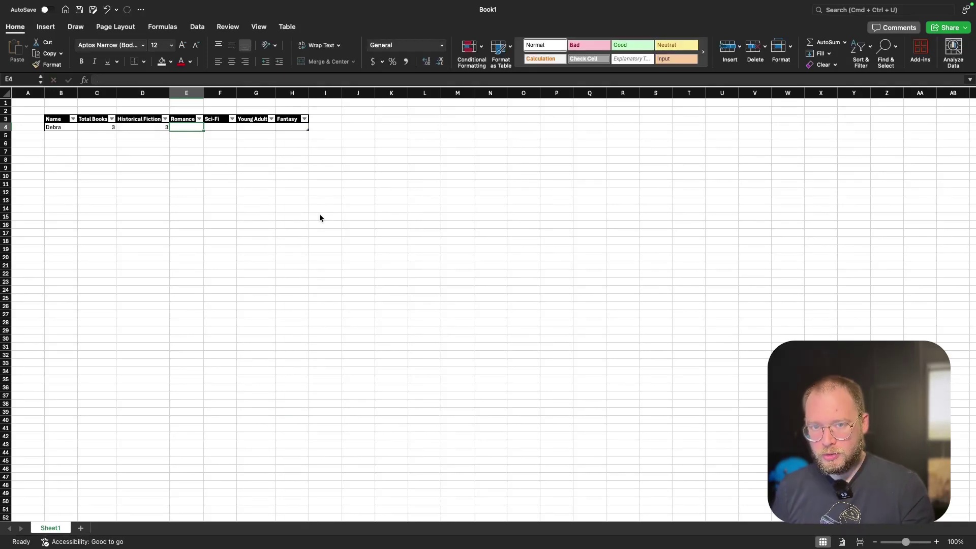
{"action": "type", "text": "2"}
{"action": "key", "text": "Tab"}
{"action": "type", "text": "1"}
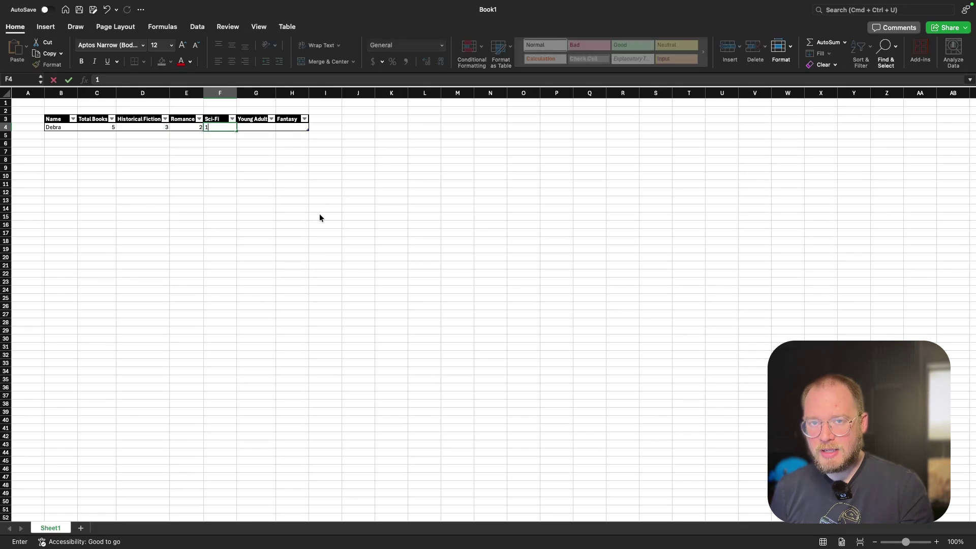
{"action": "key", "text": "Tab"}
{"action": "type", "text": "1"}
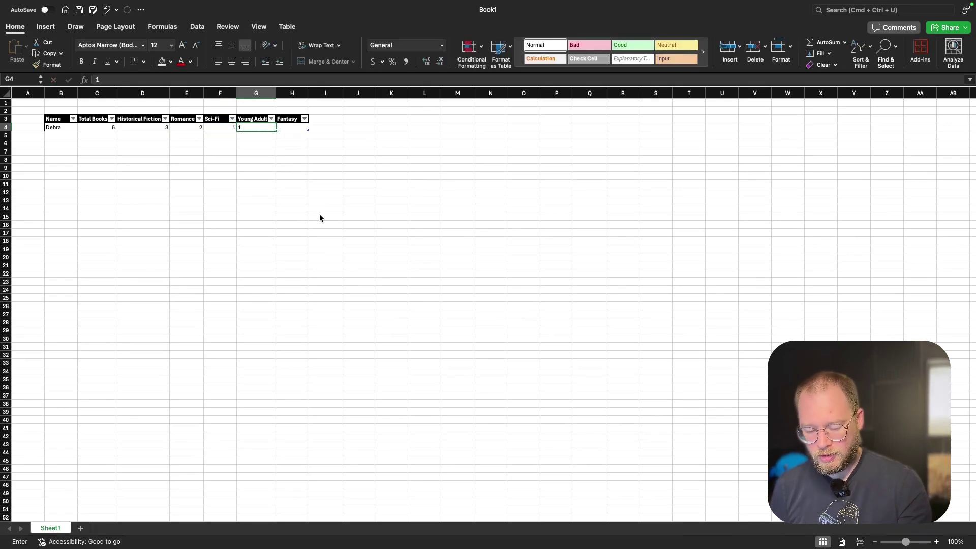
{"action": "key", "text": "Tab"}
{"action": "type", "text": "8"}
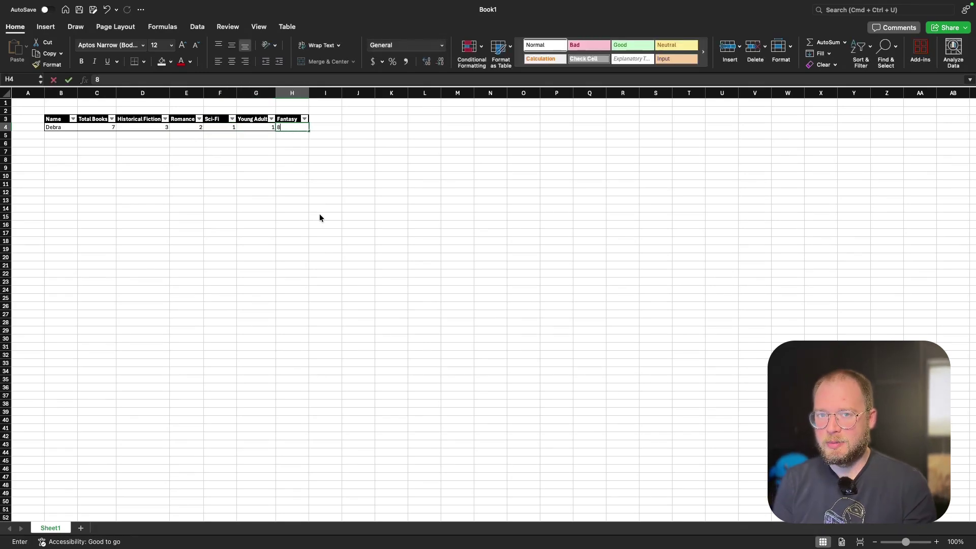
{"action": "left_click", "coordinate": [239, 242]}
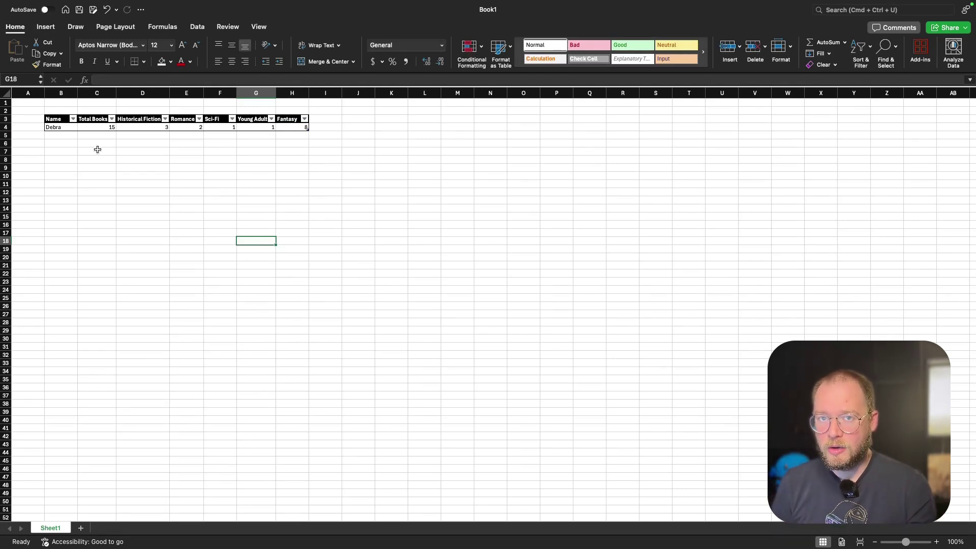
{"action": "left_click", "coordinate": [94, 129]}
{"action": "key", "text": "Left"}
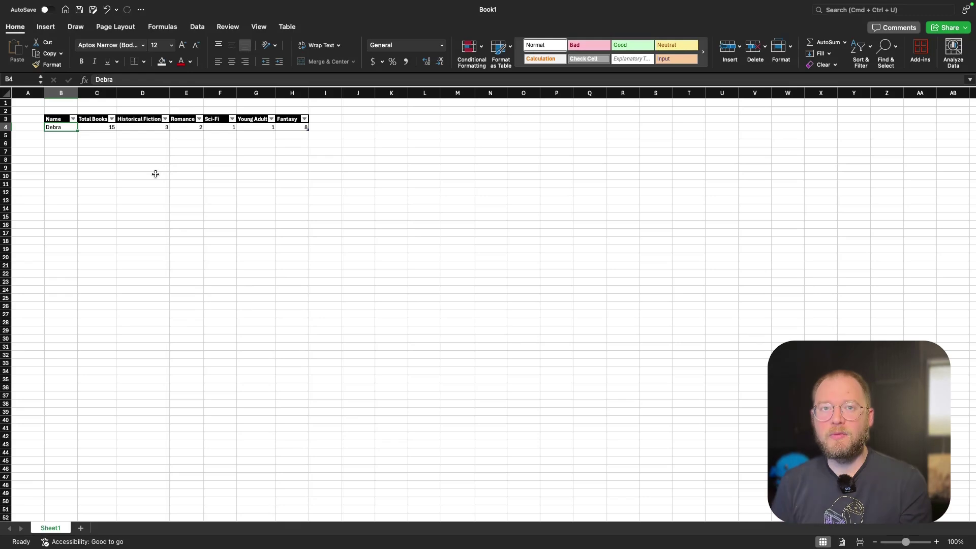
Add a second reader in row 5 with genre counts 5, 1, 10, 3 and 10.
{"action": "left_click", "coordinate": [58, 137]}
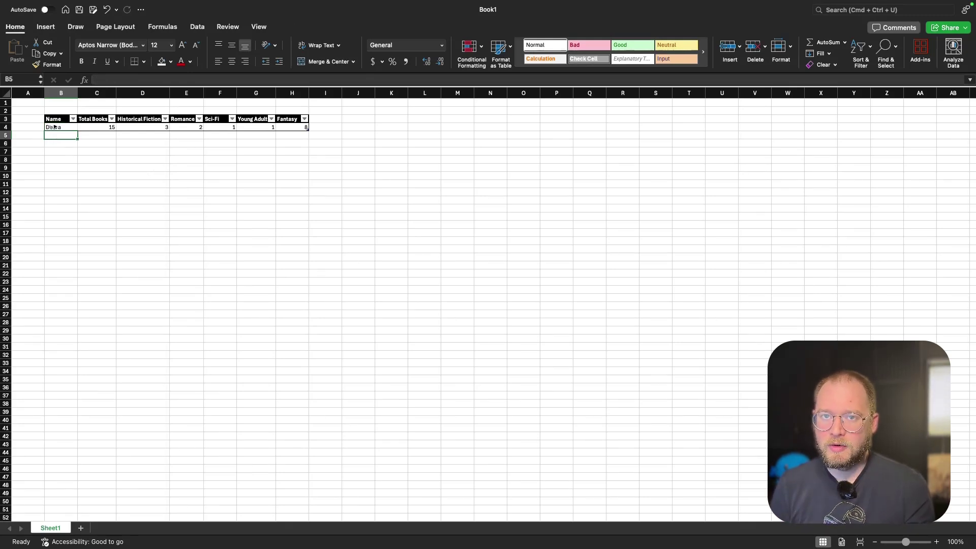
{"action": "left_click", "coordinate": [54, 128]}
{"action": "left_click", "coordinate": [53, 136]}
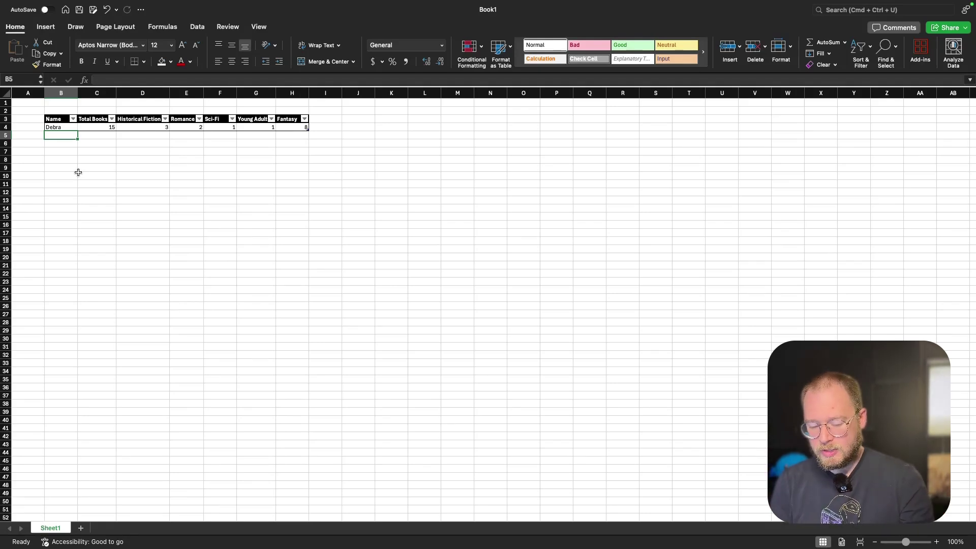
{"action": "type", "text": "Mike"}
{"action": "key", "text": "Tab"}
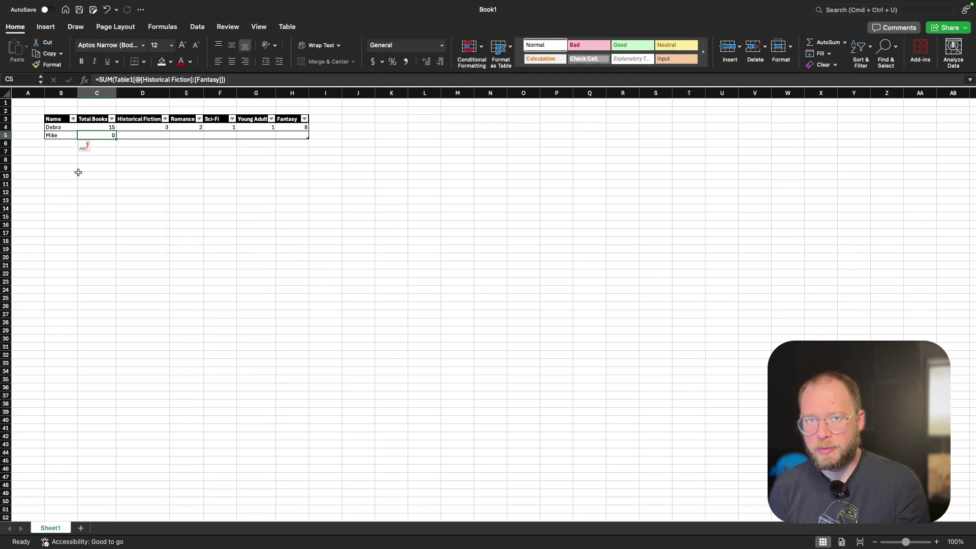
{"action": "key", "text": "Tab"}
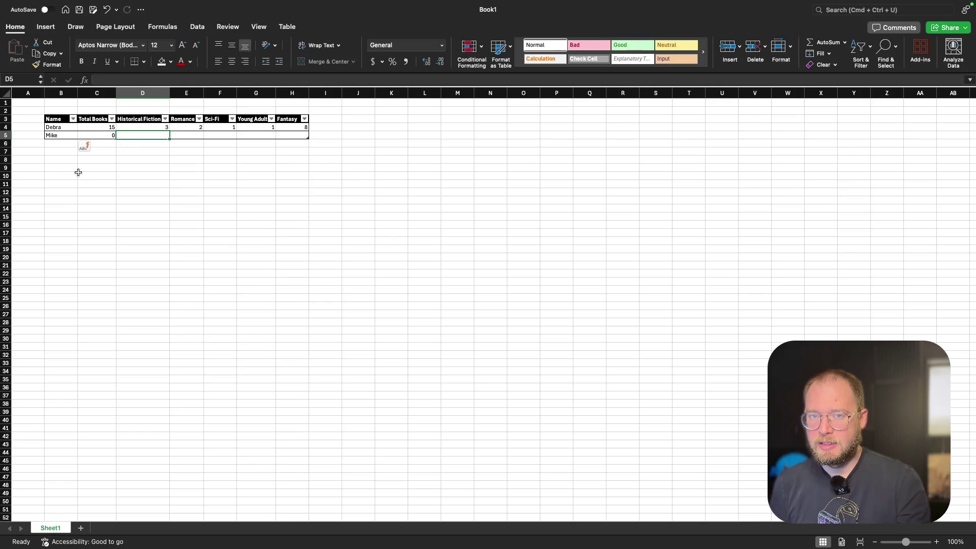
{"action": "type", "text": "5"}
{"action": "key", "text": "Tab"}
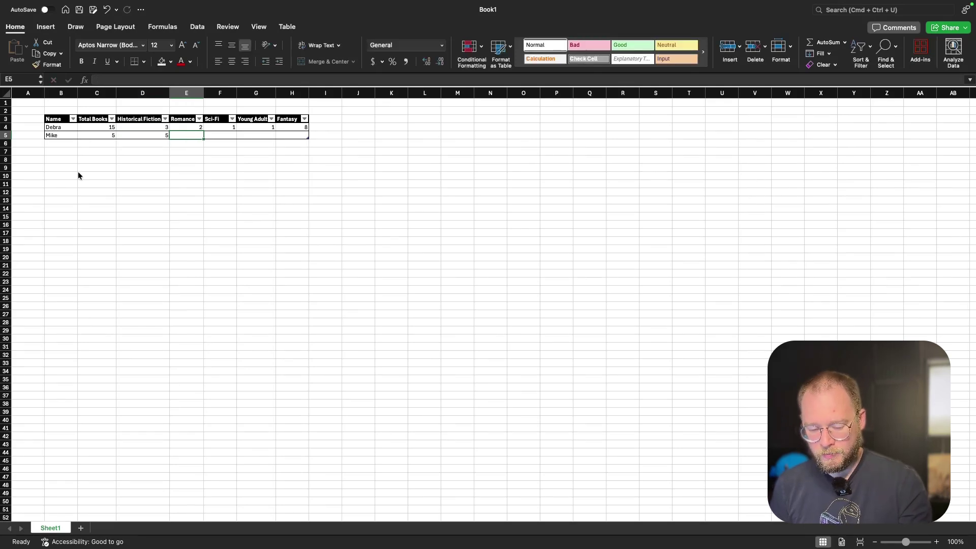
{"action": "type", "text": "1"}
{"action": "key", "text": "Tab"}
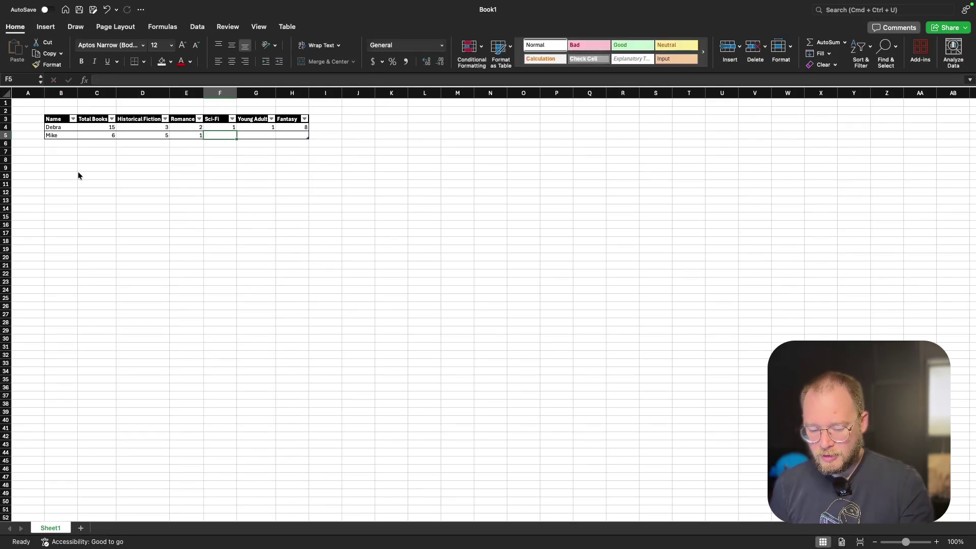
{"action": "type", "text": "10"}
{"action": "key", "text": "Tab"}
{"action": "type", "text": "3"}
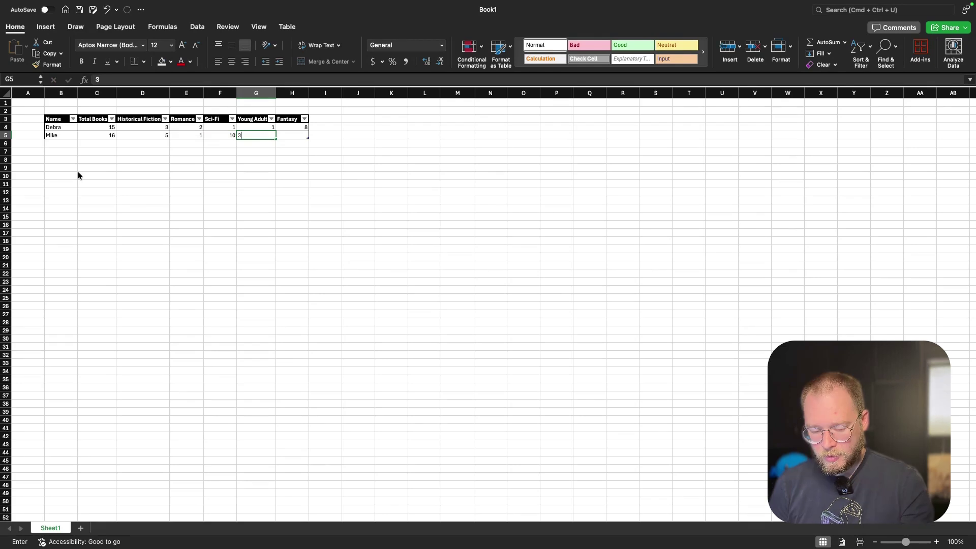
{"action": "key", "text": "Tab"}
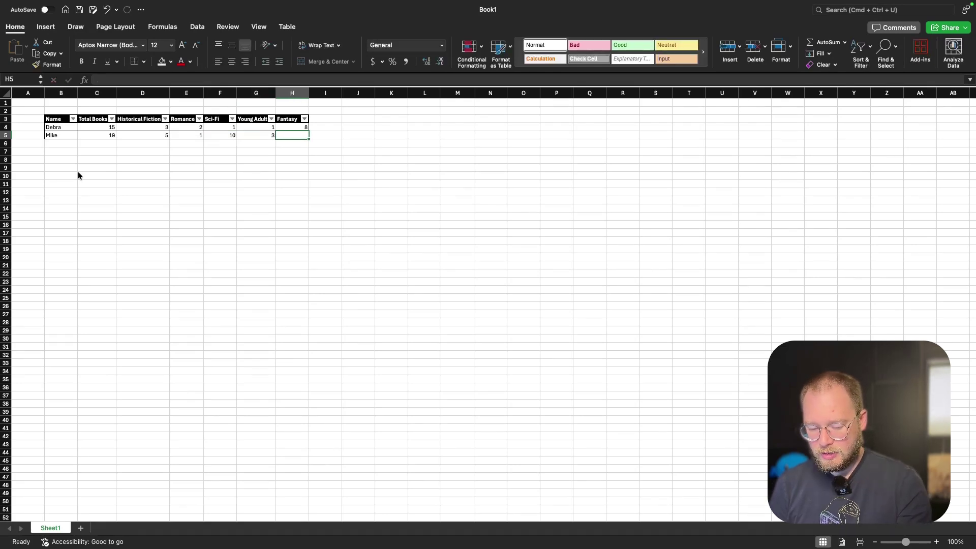
{"action": "type", "text": "10"}
{"action": "key", "text": "Return"}
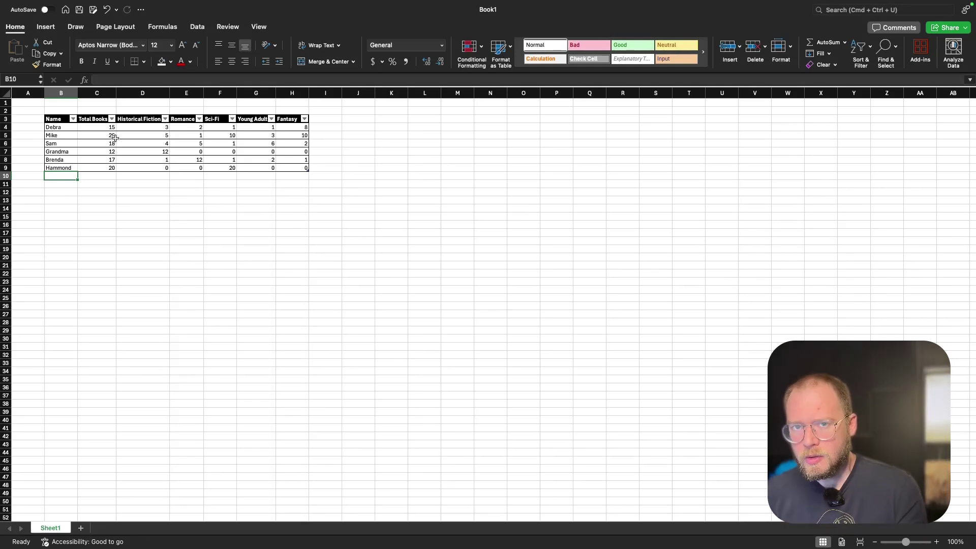
Select the six reader names and their Total Books values in B4:C9.
{"action": "left_click", "coordinate": [46, 28]}
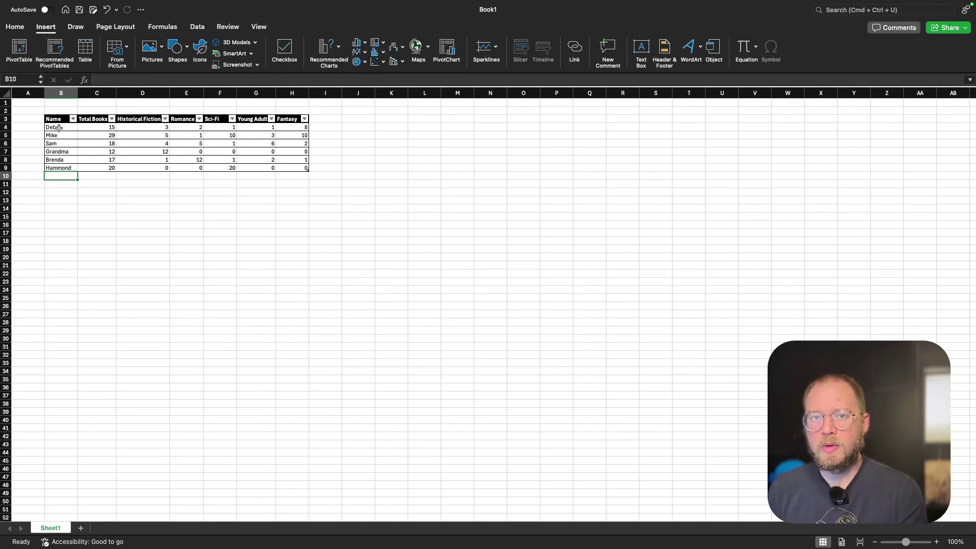
{"action": "left_click_drag", "start_coordinate": [65, 127], "coordinate": [90, 168]}
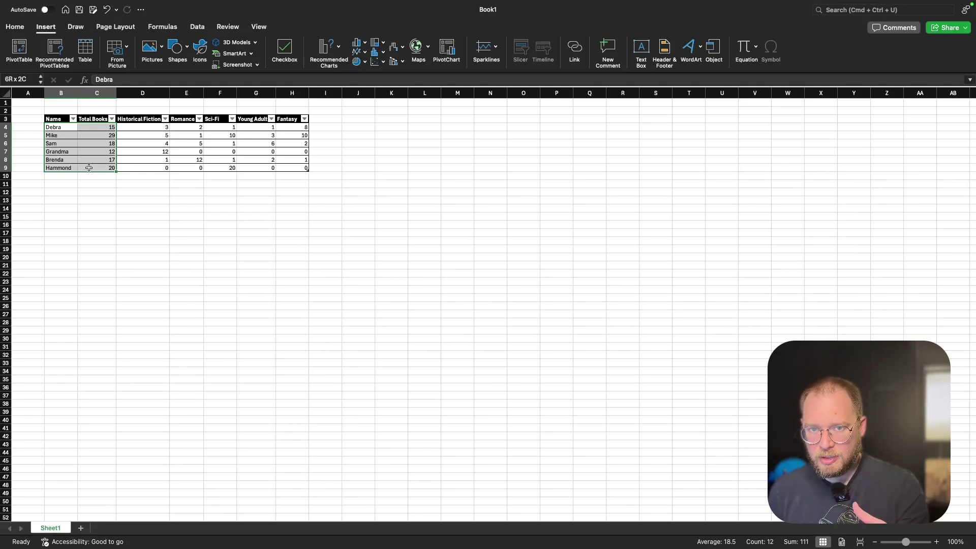
{"action": "left_click_drag", "start_coordinate": [89, 168], "coordinate": [89, 168]}
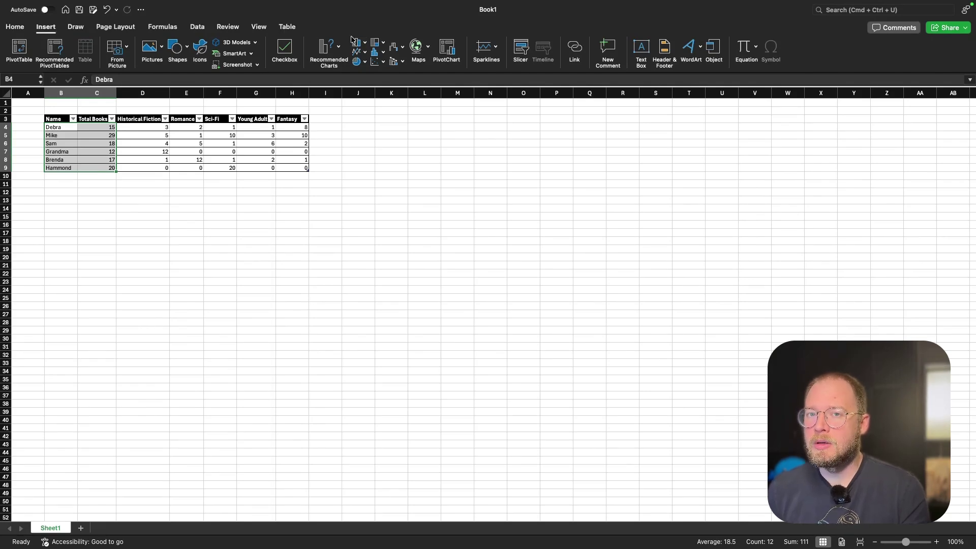
Insert a clustered column chart of total books with chart style 7 and orange columns.
{"action": "left_click", "coordinate": [366, 45]}
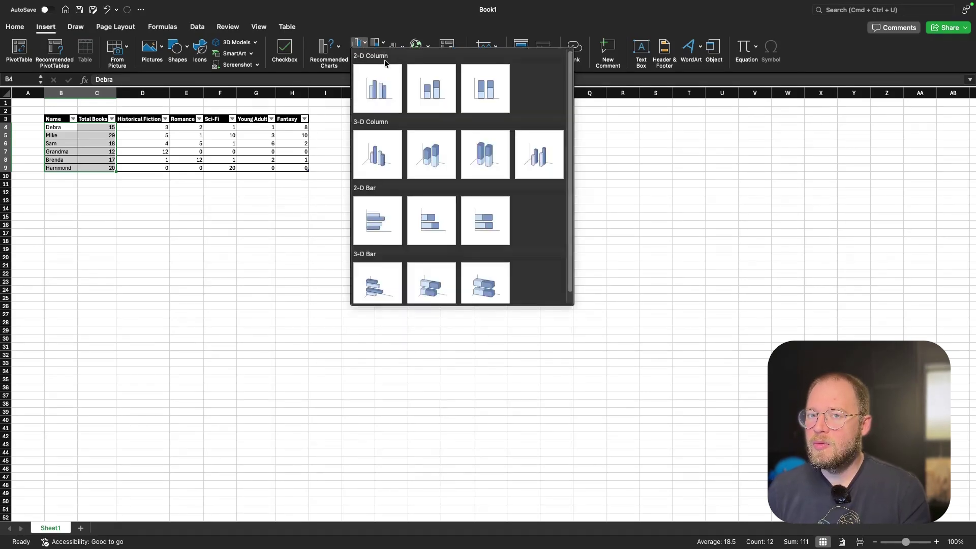
{"action": "left_click", "coordinate": [371, 102]}
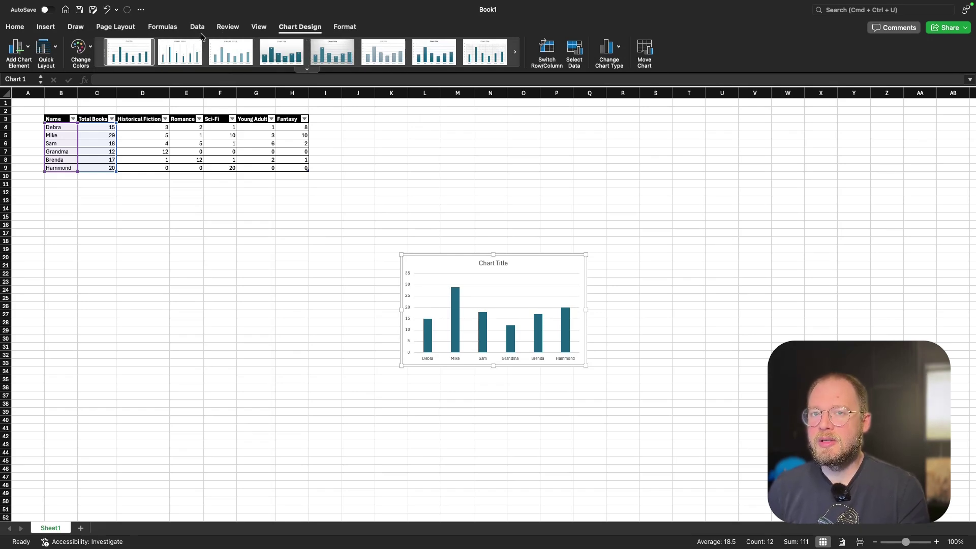
{"action": "left_click", "coordinate": [434, 52]}
{"action": "left_click", "coordinate": [79, 48]}
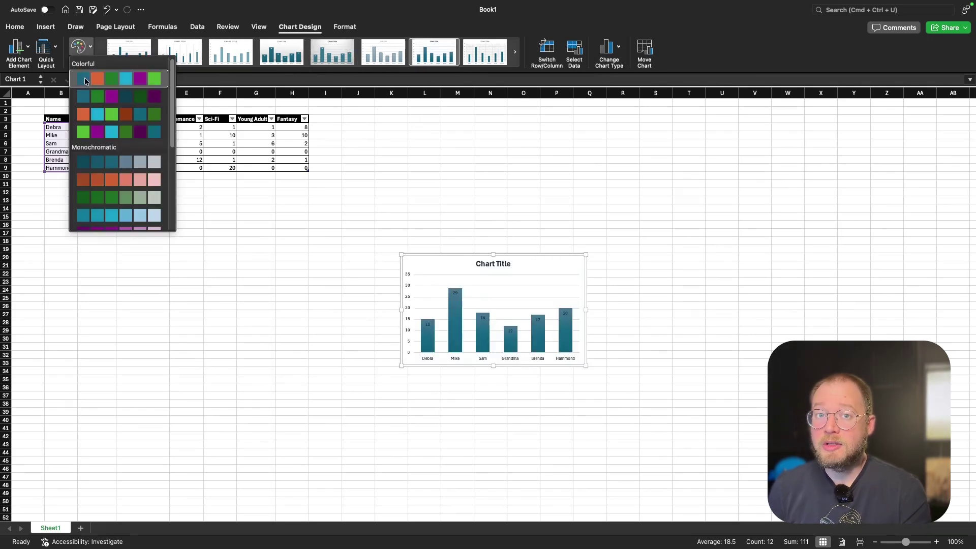
{"action": "left_click", "coordinate": [87, 114]}
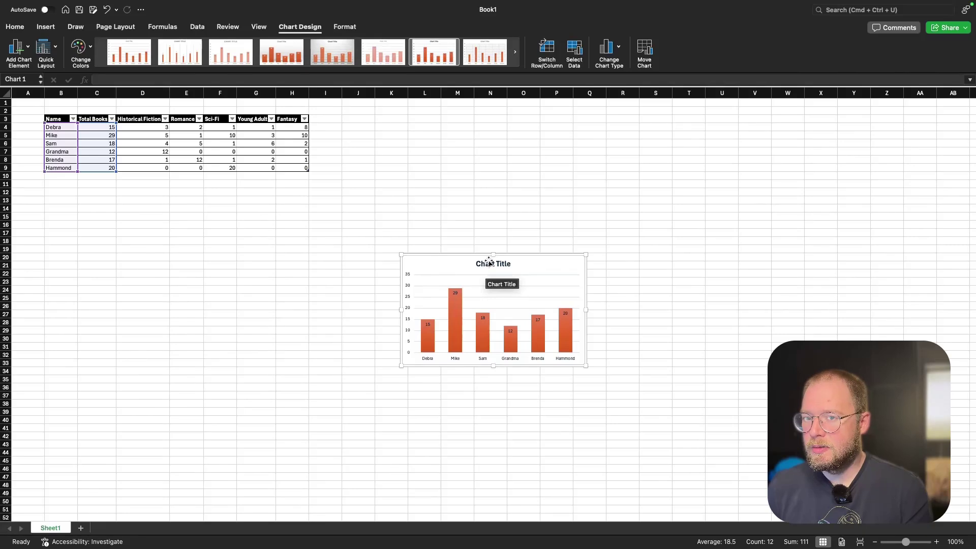
Clear the placeholder chart title, move the chart beside the table, and select the names.
{"action": "left_click", "coordinate": [488, 265]}
{"action": "left_click", "coordinate": [488, 264]}
{"action": "key", "text": "super+a"}
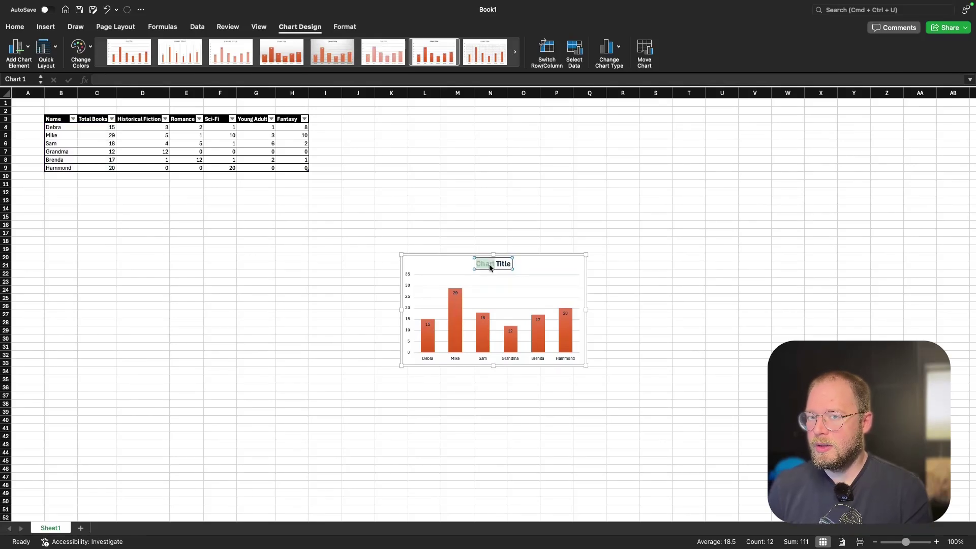
{"action": "key", "text": "BackSpace"}
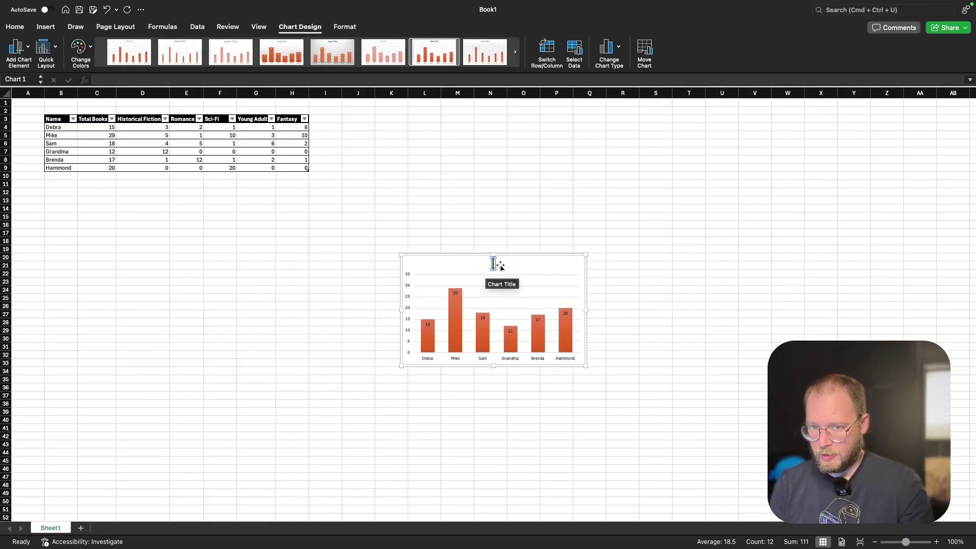
{"action": "left_click_drag", "start_coordinate": [500, 267], "coordinate": [885, 136]}
{"action": "left_click_drag", "start_coordinate": [53, 127], "coordinate": [57, 164]}
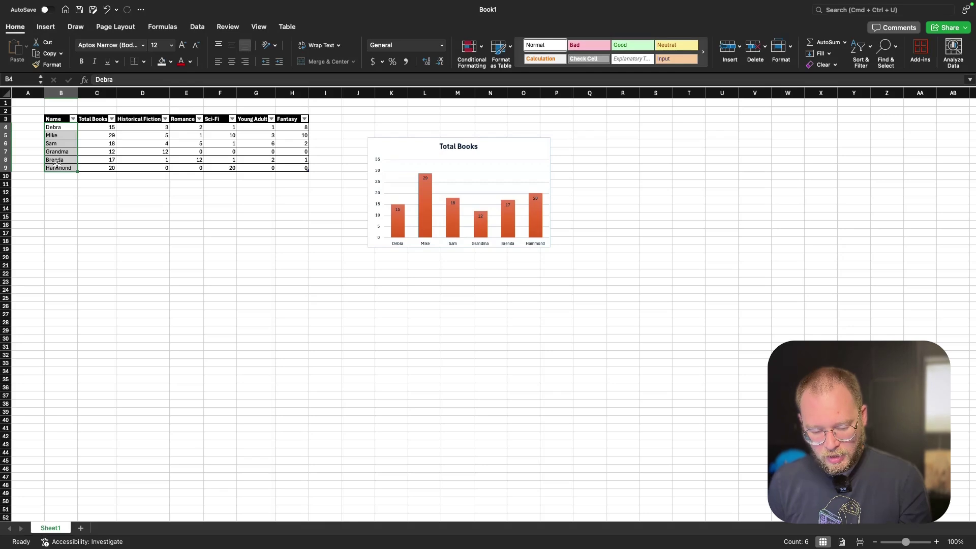
Chart names B4:B9 against Historical Fiction D4:D9 as a 2-D pie in chart style 3.
{"action": "left_click_drag", "start_coordinate": [57, 127], "coordinate": [66, 168]}
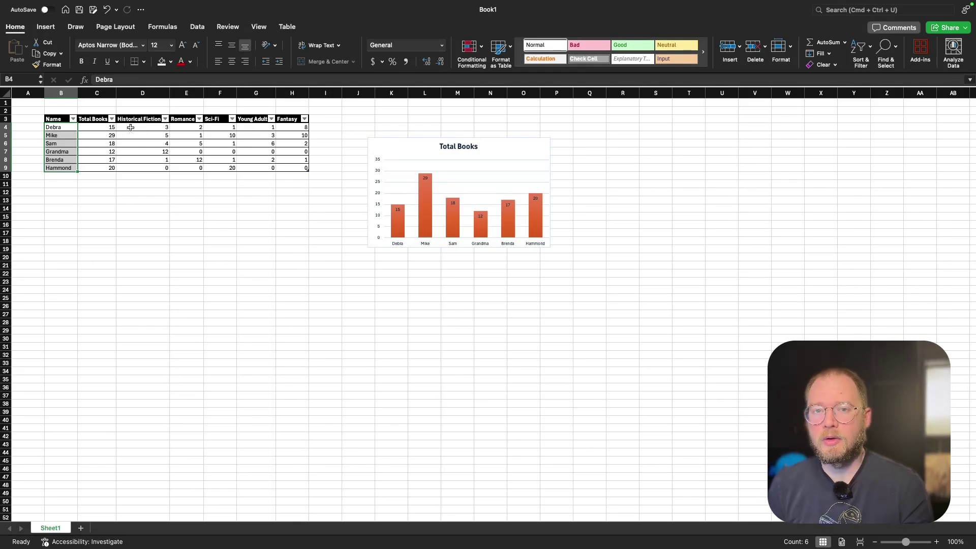
{"action": "left_click_drag", "start_coordinate": [131, 128], "coordinate": [132, 168]}
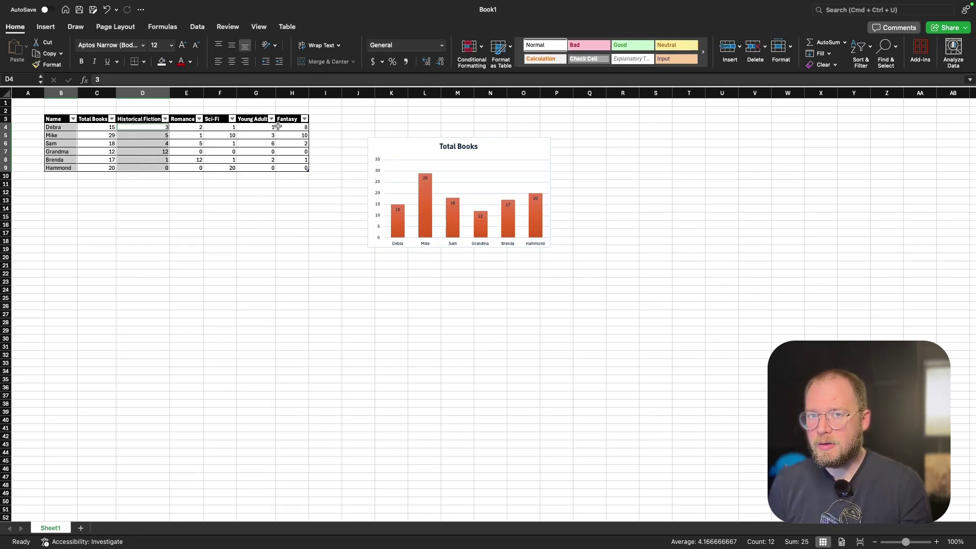
{"action": "left_click", "coordinate": [45, 27]}
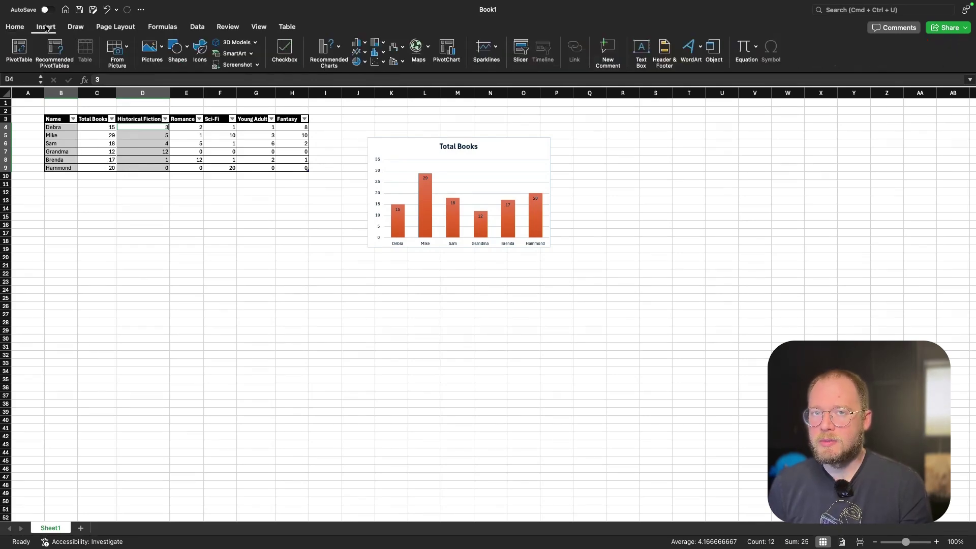
{"action": "left_click", "coordinate": [362, 63]}
{"action": "left_click", "coordinate": [375, 109]}
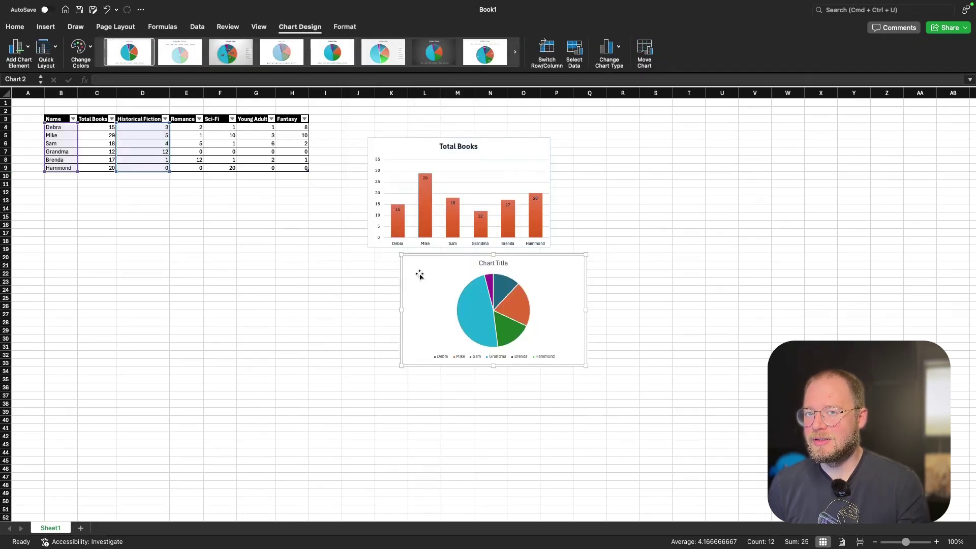
{"action": "left_click_drag", "start_coordinate": [420, 275], "coordinate": [216, 260]}
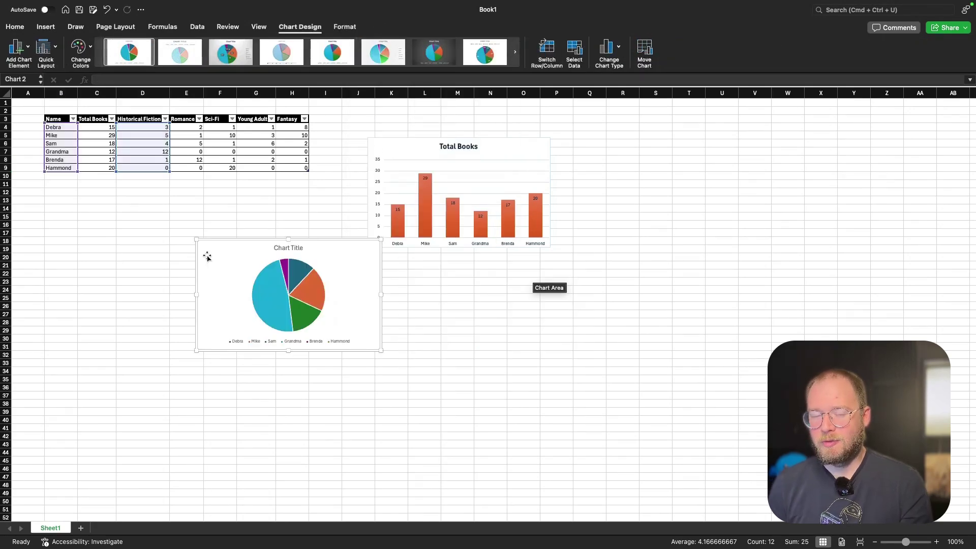
{"action": "left_click", "coordinate": [229, 50]}
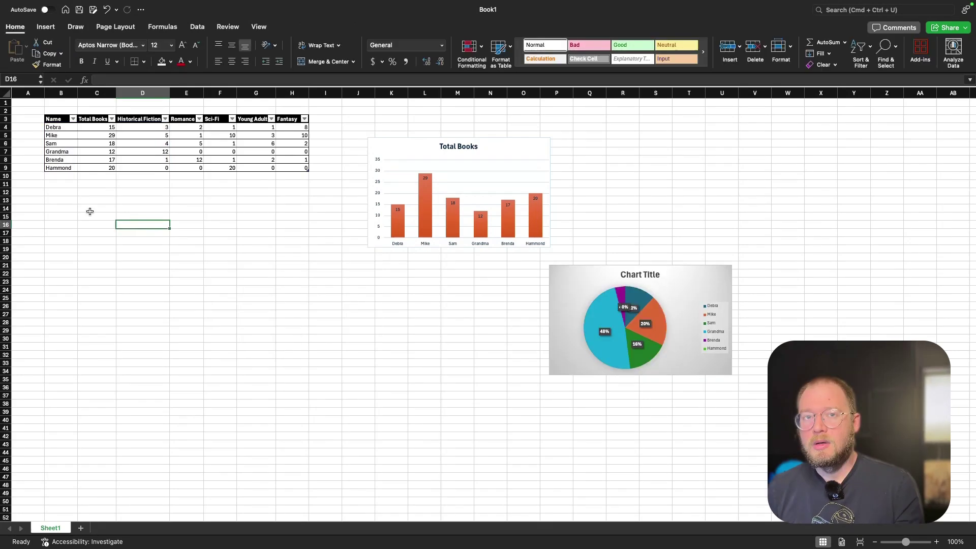
Select cell B13, where the lookup table will begin.
{"action": "left_click", "coordinate": [56, 198]}
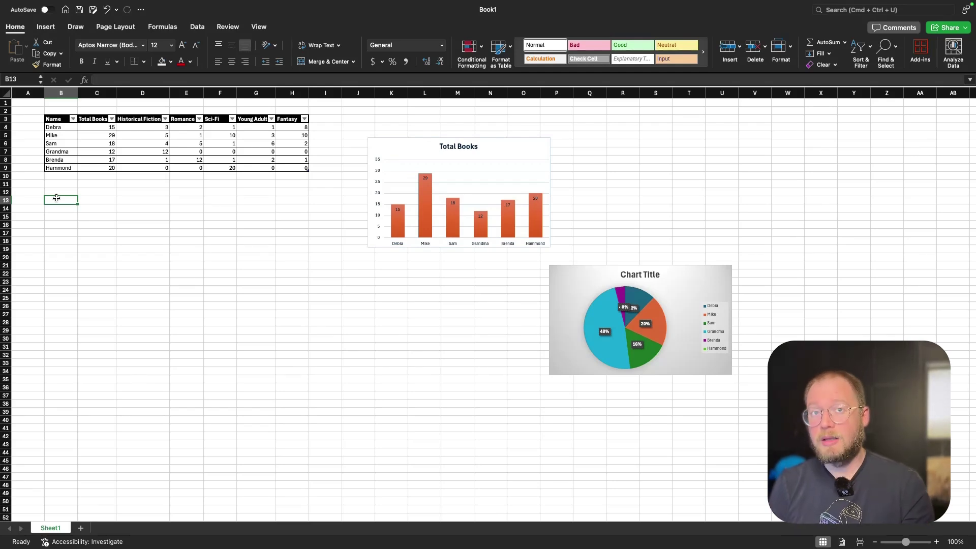
Enter headers Name and Total Books in B13:C13, with Debra in B14.
{"action": "type", "text": "Name"}
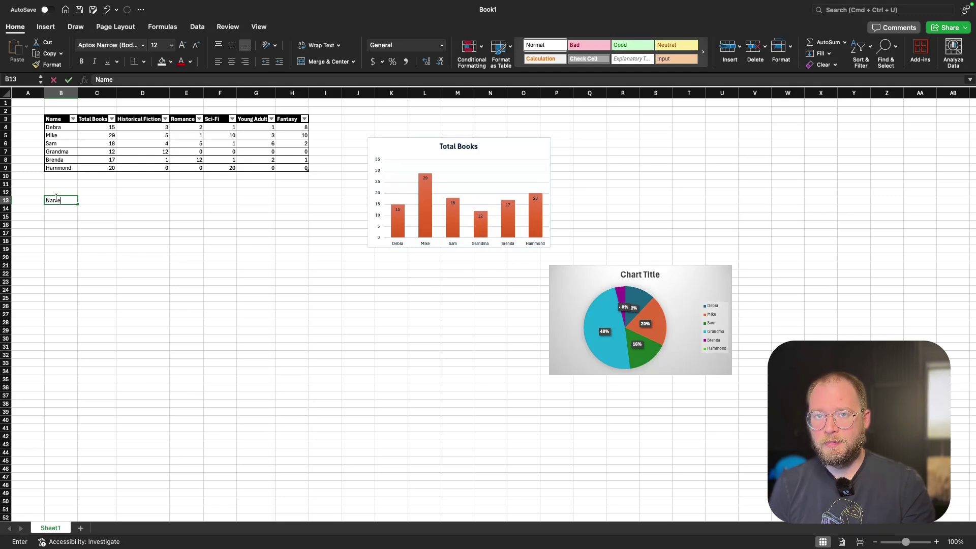
{"action": "key", "text": "Tab"}
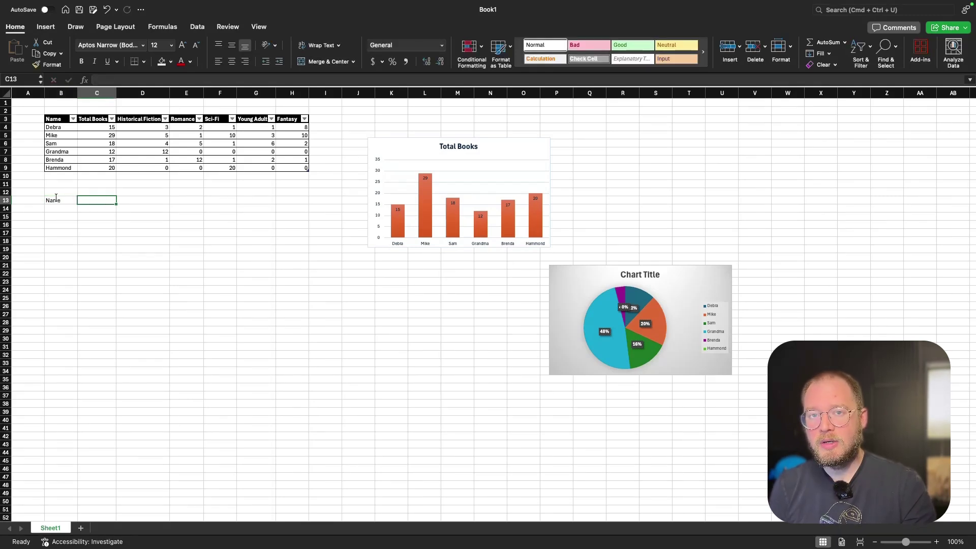
{"action": "type", "text": "Total Books"}
{"action": "key", "text": "Return"}
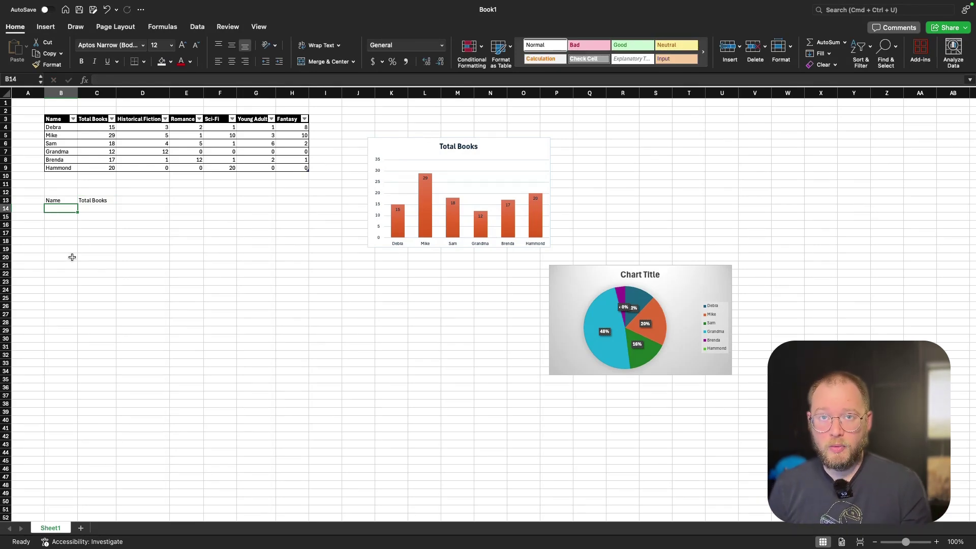
{"action": "type", "text": "Debra"}
{"action": "key", "text": "Return"}
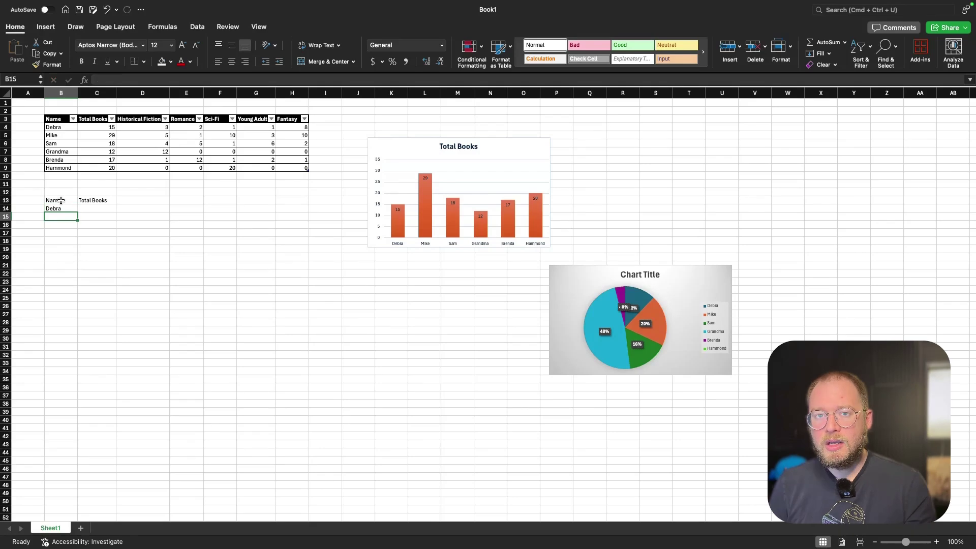
Select B13:C14 and bring up the Format as Table styles.
{"action": "left_click", "coordinate": [61, 201]}
{"action": "left_click_drag", "start_coordinate": [61, 200], "coordinate": [96, 209]}
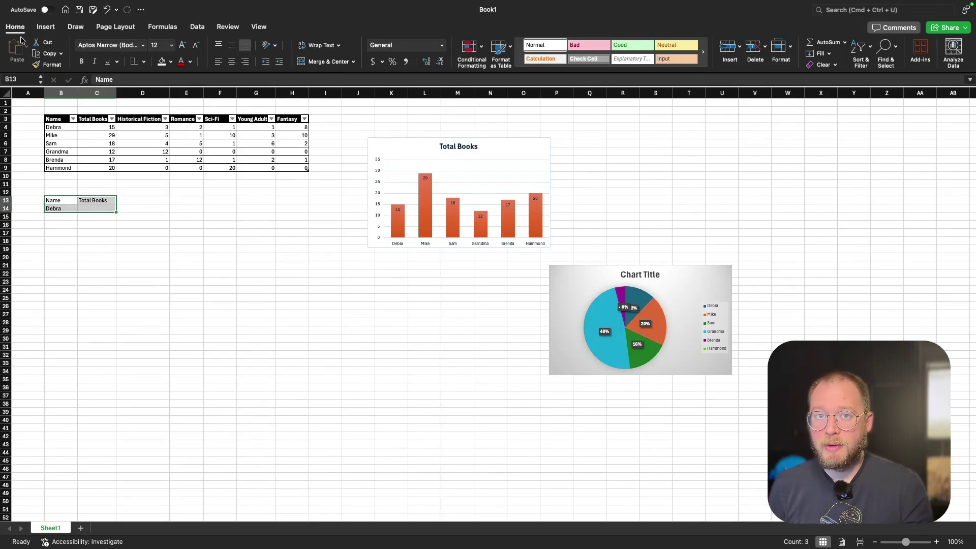
{"action": "left_click", "coordinate": [502, 50]}
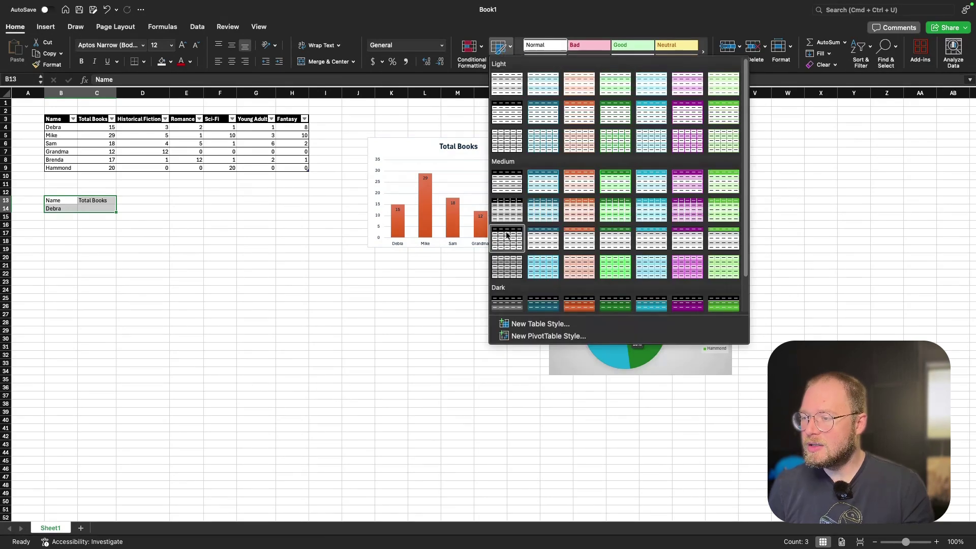
Apply Table Style Medium 2 (dark teal) to B13:C14 with a header row.
{"action": "left_click", "coordinate": [543, 189]}
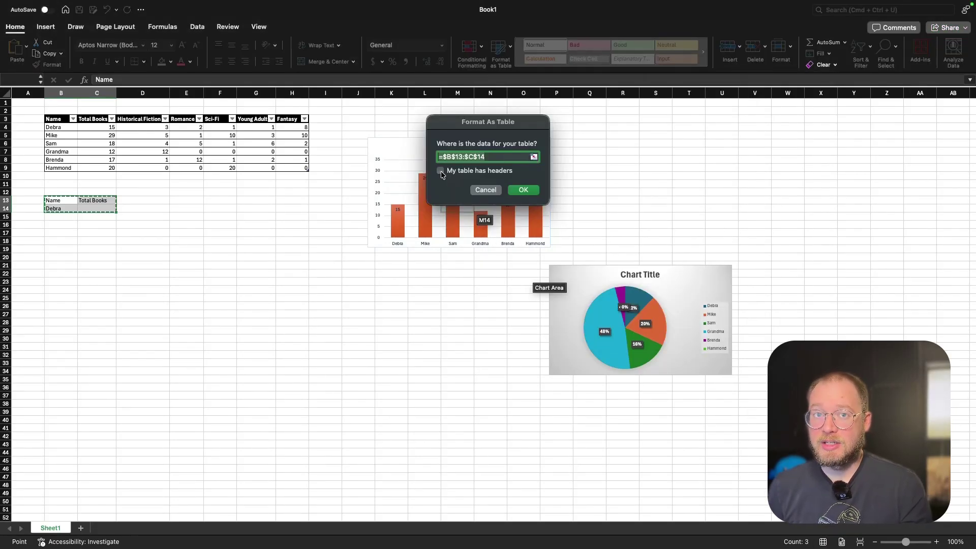
{"action": "key", "text": "Return"}
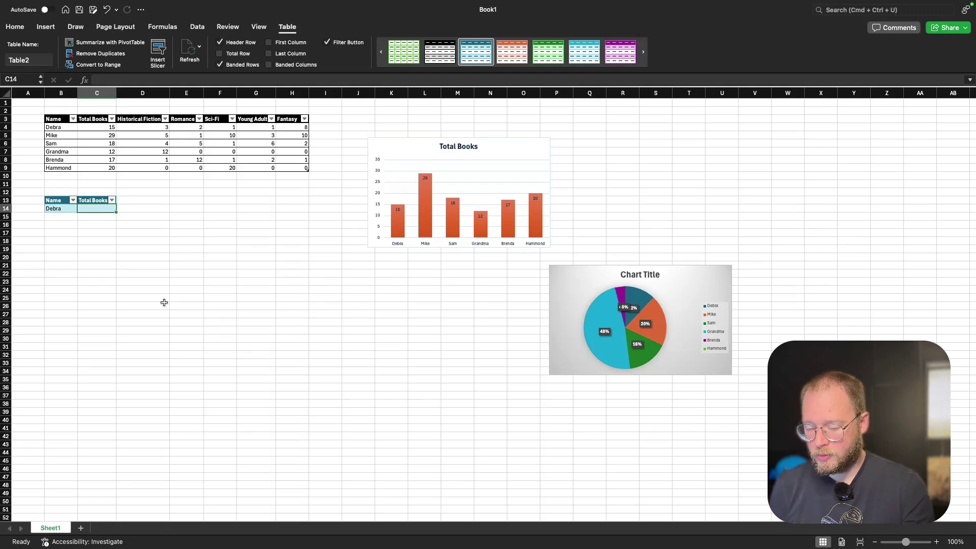
{"action": "type", "text": "="}
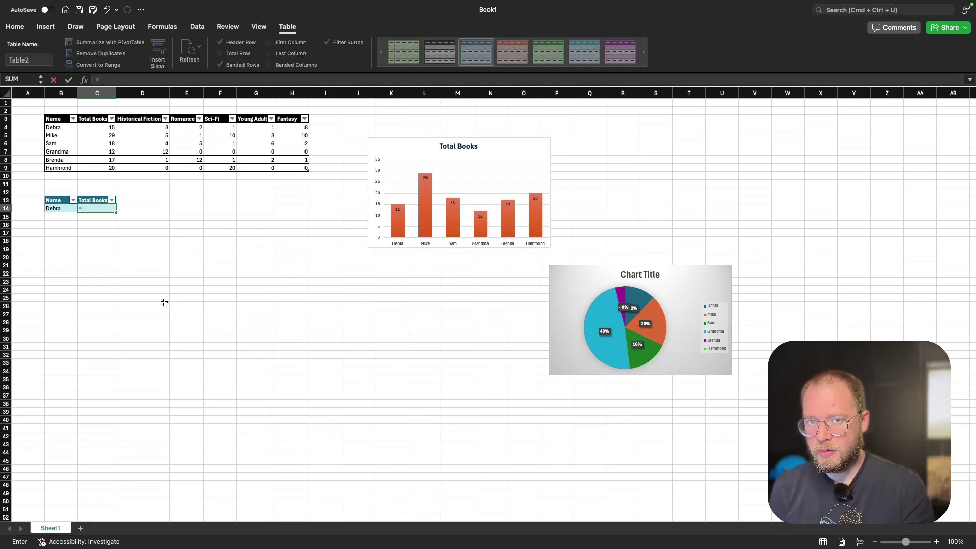
{"action": "type", "text": "xlookup"}
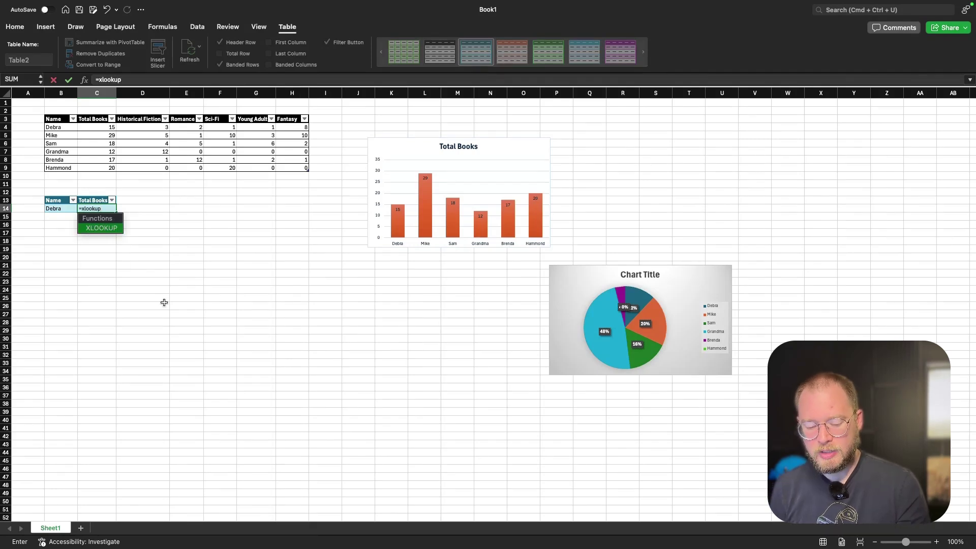
{"action": "key", "text": "Tab"}
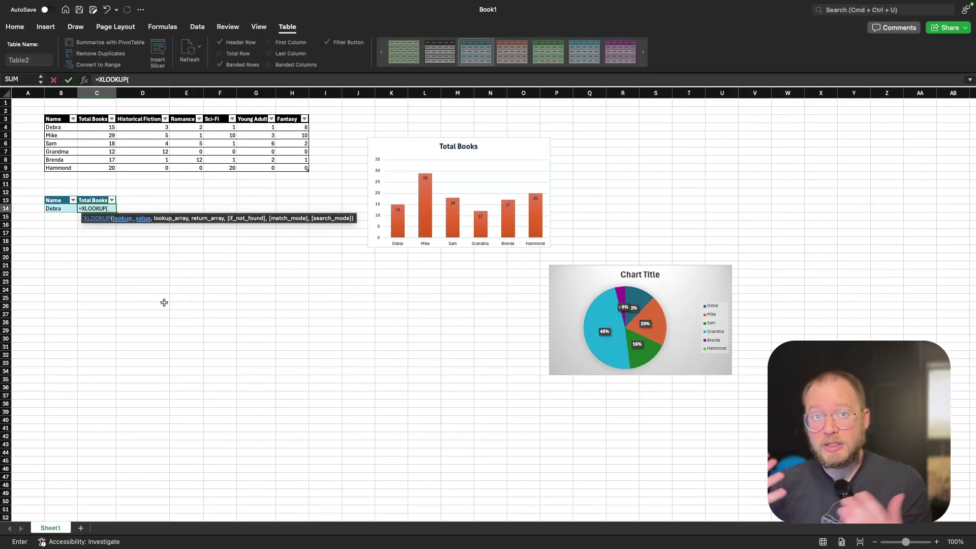
{"action": "left_click", "coordinate": [56, 209]}
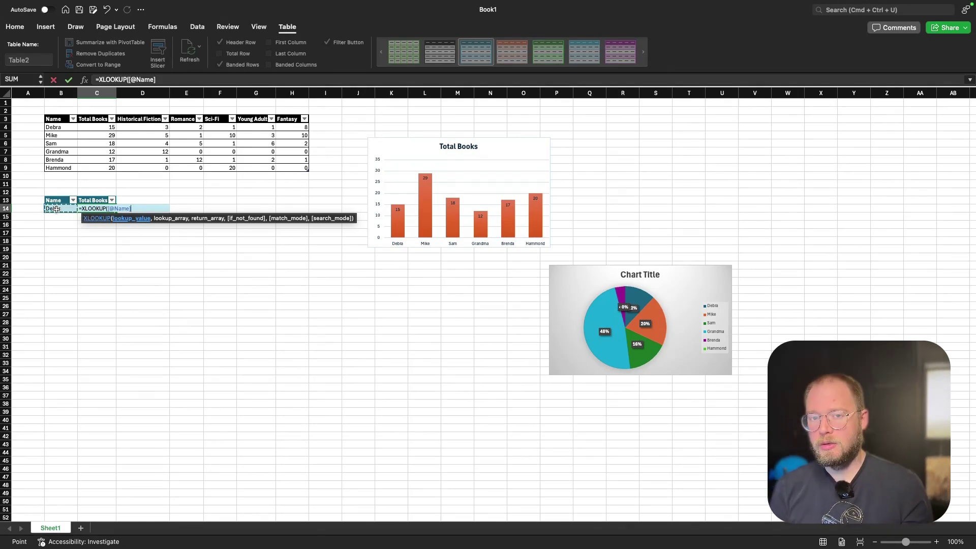
{"action": "type", "text": ","}
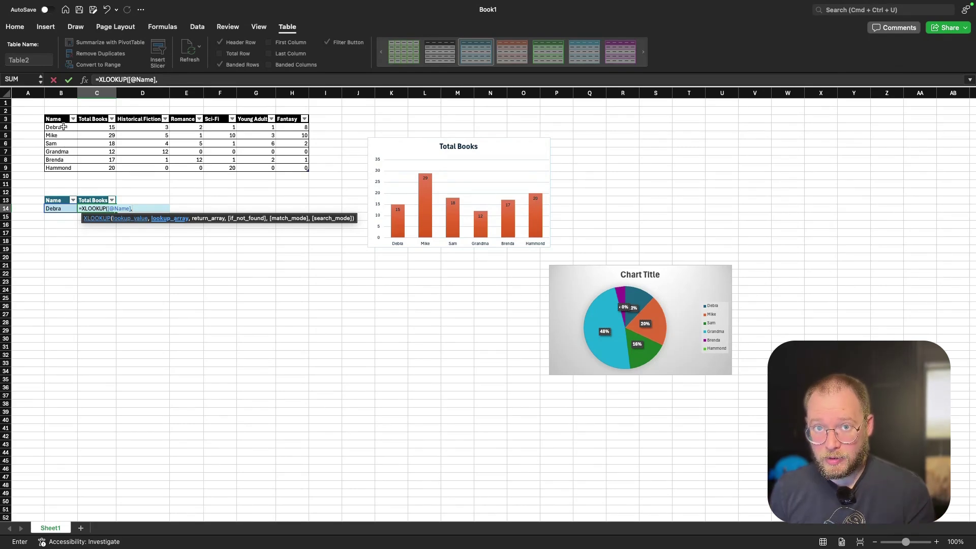
{"action": "left_click_drag", "start_coordinate": [63, 127], "coordinate": [67, 168]}
{"action": "type", "text": ","}
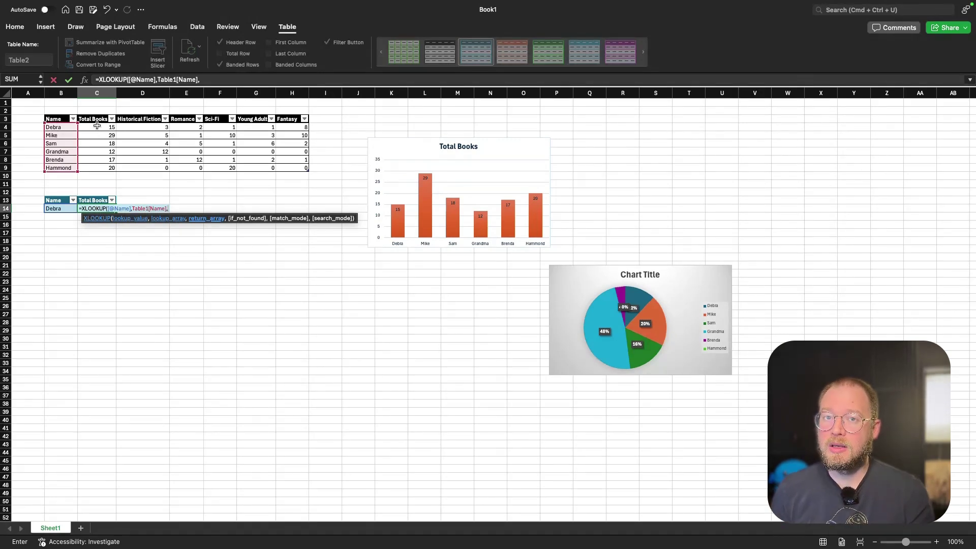
{"action": "left_click", "coordinate": [93, 131]}
{"action": "left_click_drag", "start_coordinate": [94, 132], "coordinate": [92, 166]}
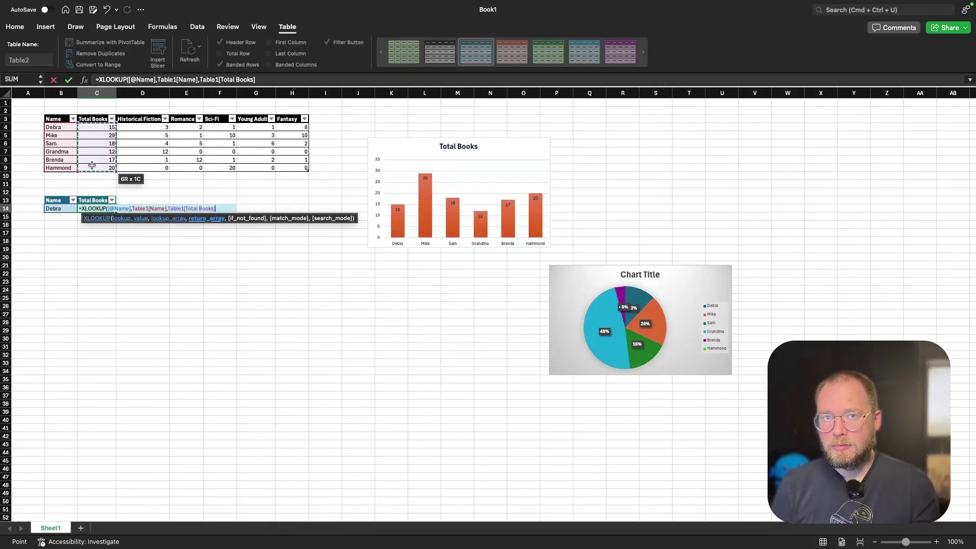
{"action": "key", "text": "Return"}
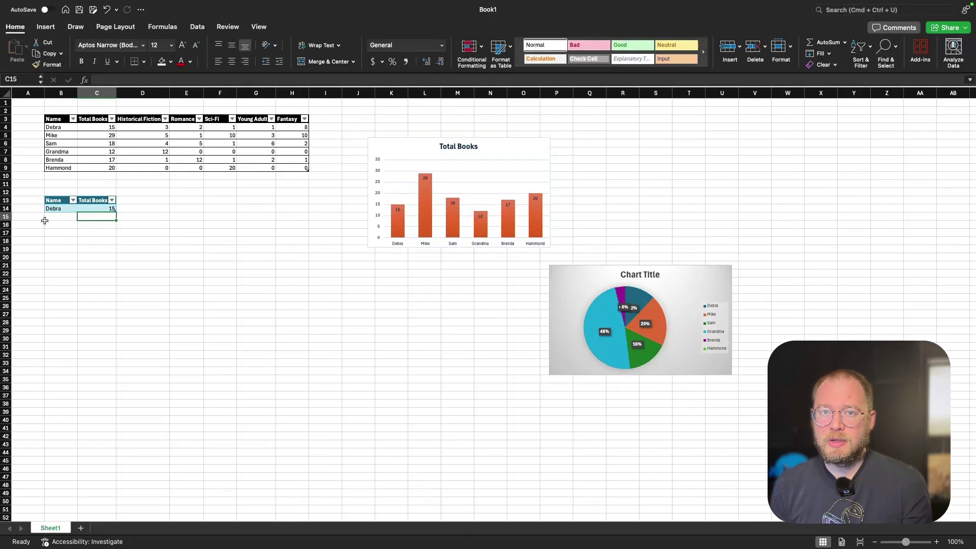
Try the names Mike, Hammond, then Grandma in B14, ending at Grandma's 12 books.
{"action": "left_click", "coordinate": [60, 209]}
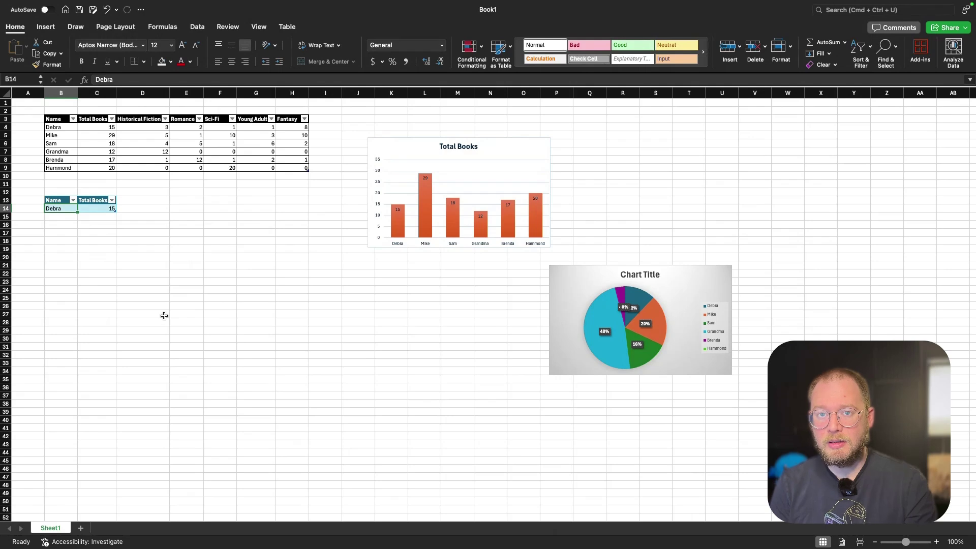
{"action": "type", "text": "Mike"}
{"action": "key", "text": "Return"}
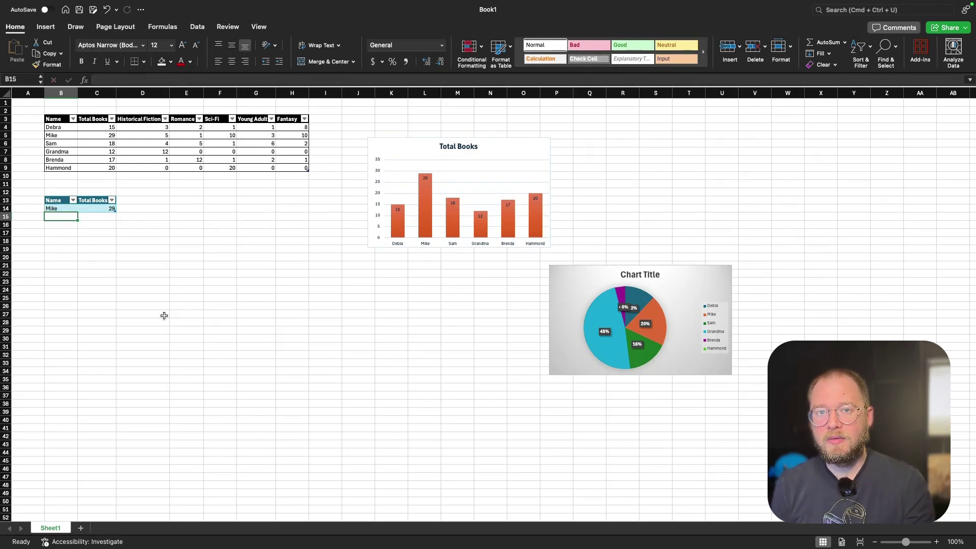
{"action": "left_click", "coordinate": [63, 209]}
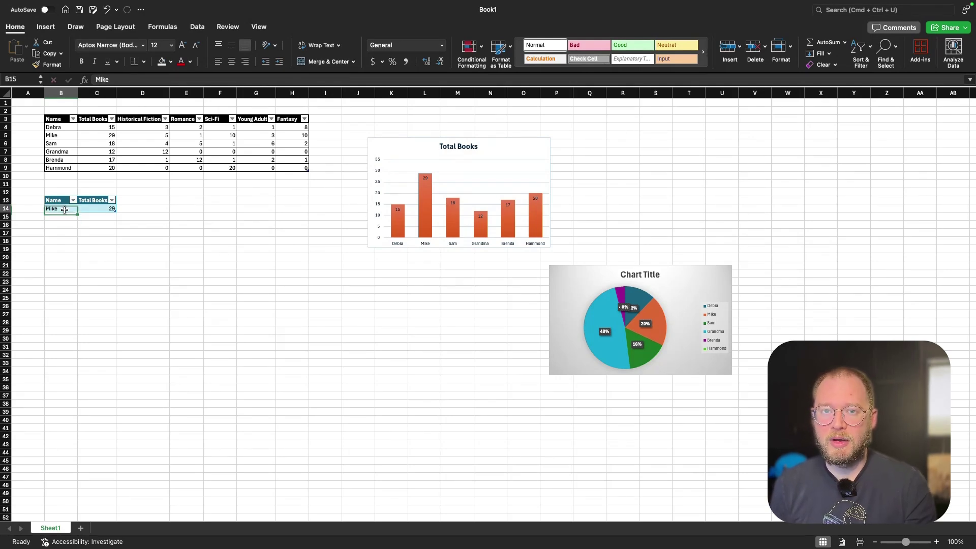
{"action": "type", "text": "Hammond"}
{"action": "key", "text": "ctrl+Return"}
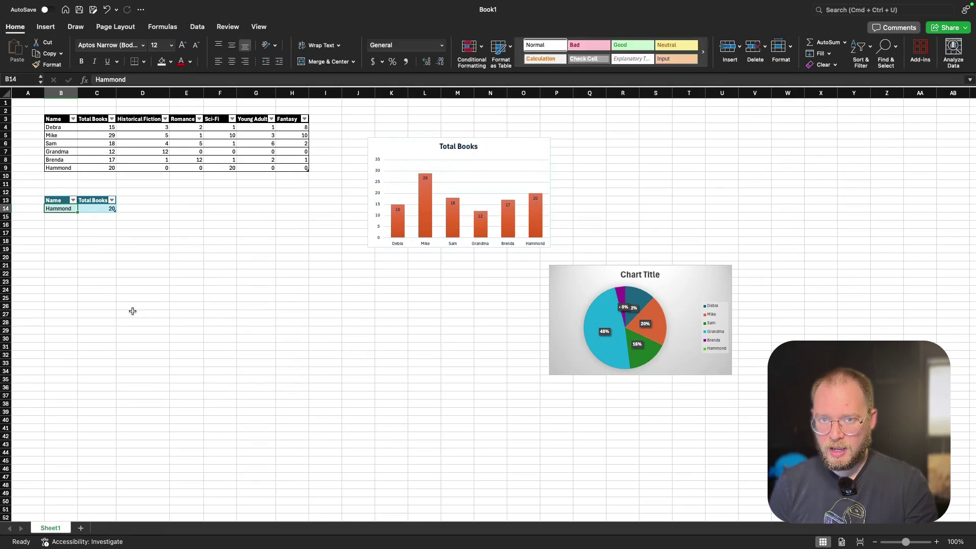
{"action": "type", "text": "Grandma"}
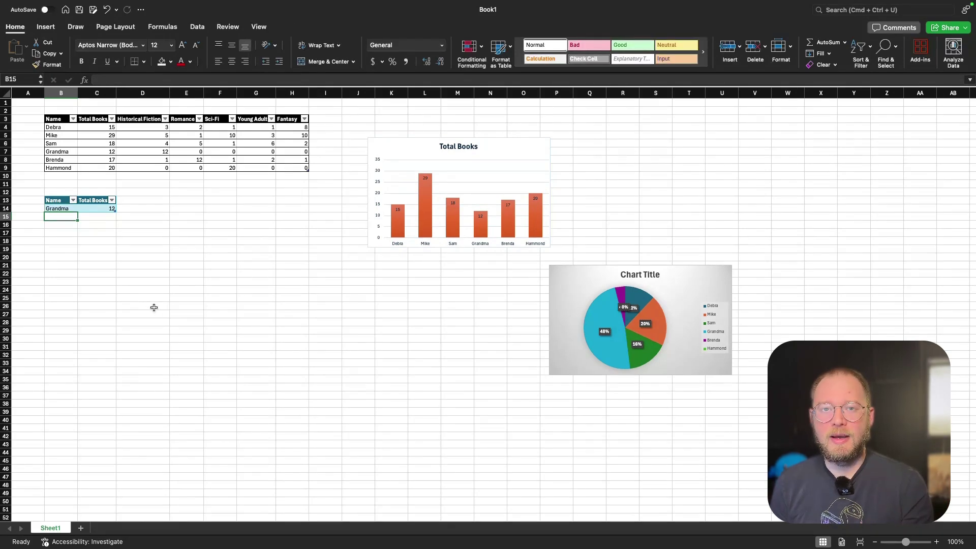
{"action": "left_click", "coordinate": [154, 307]}
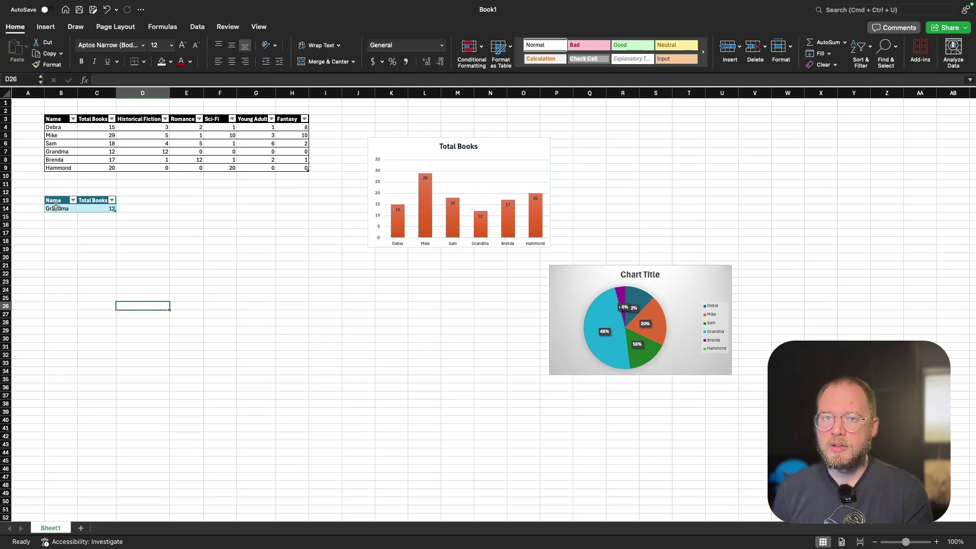
{"action": "left_click", "coordinate": [58, 209]}
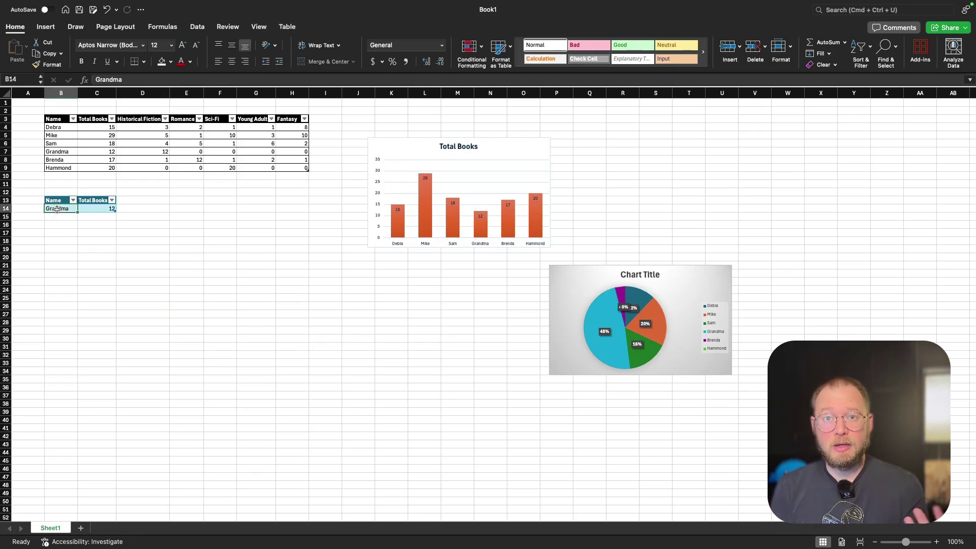
Give B14 List data validation with source =$B$4:$B$9 as a name dropdown.
{"action": "left_click", "coordinate": [198, 27]}
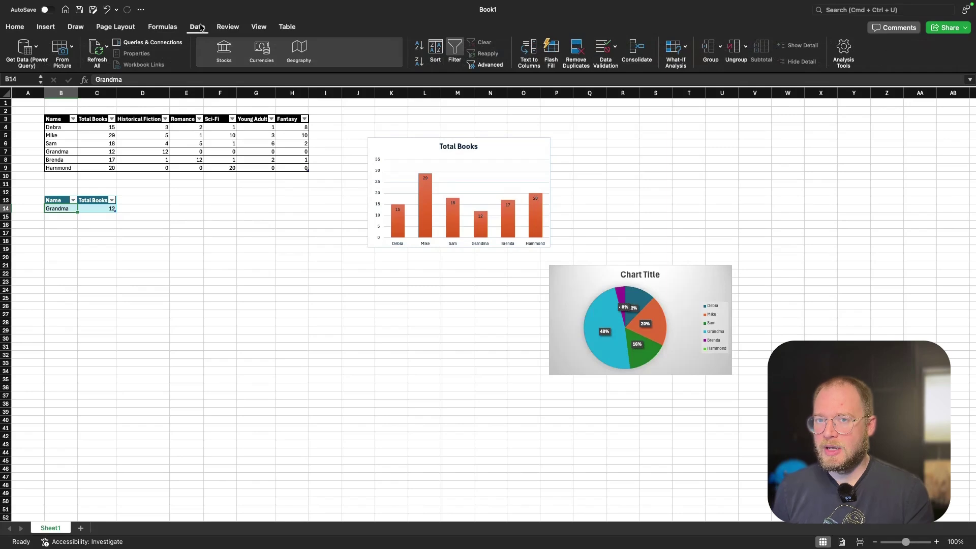
{"action": "left_click", "coordinate": [602, 50]}
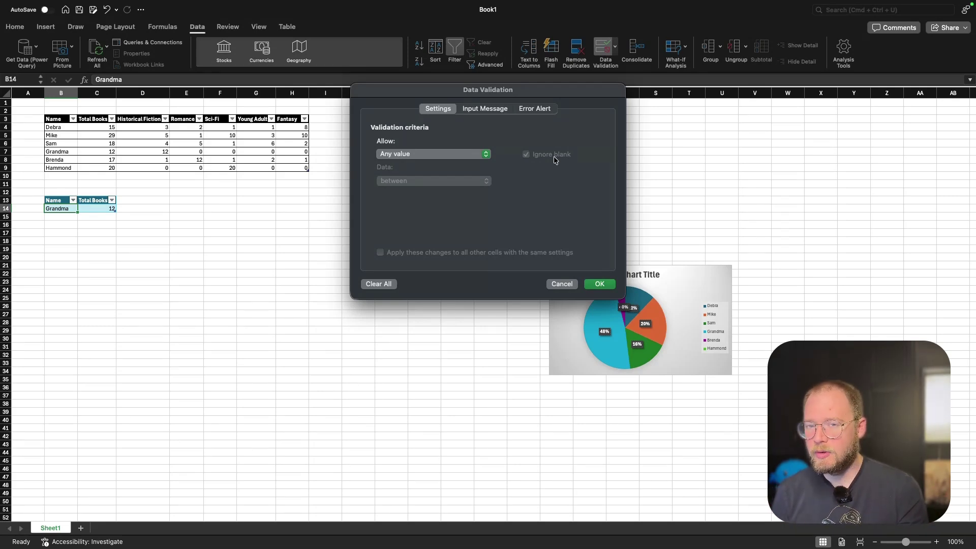
{"action": "left_click", "coordinate": [450, 154]}
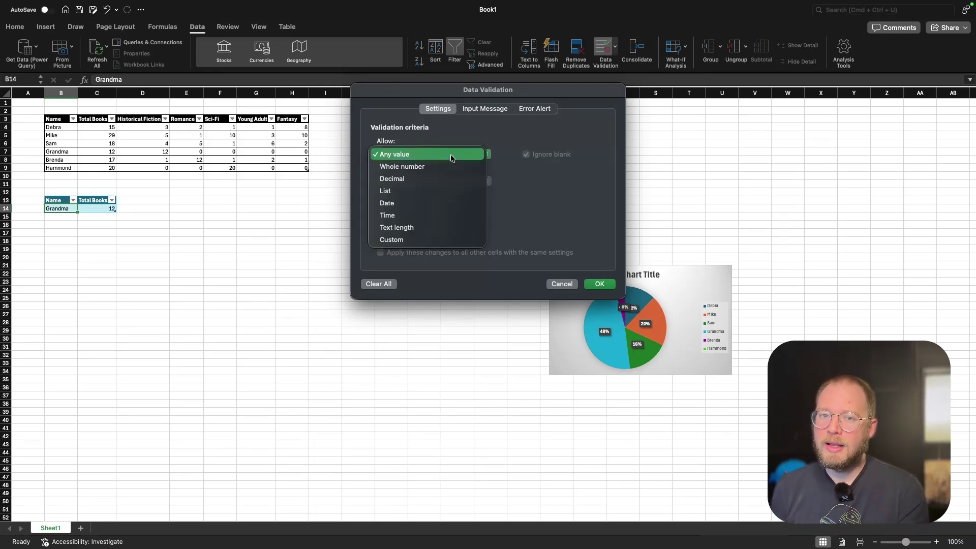
{"action": "left_click", "coordinate": [394, 191]}
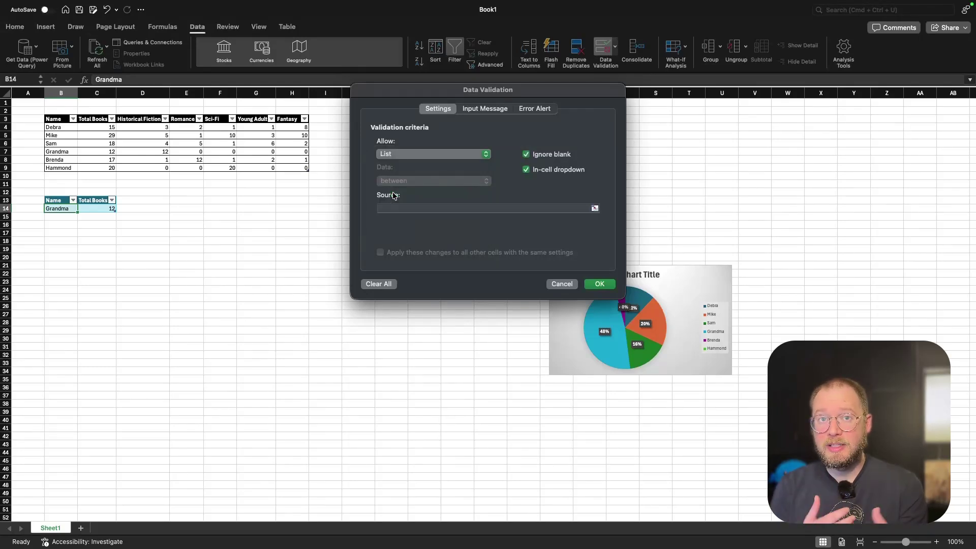
{"action": "left_click", "coordinate": [595, 209]}
{"action": "left_click_drag", "start_coordinate": [67, 130], "coordinate": [64, 165]}
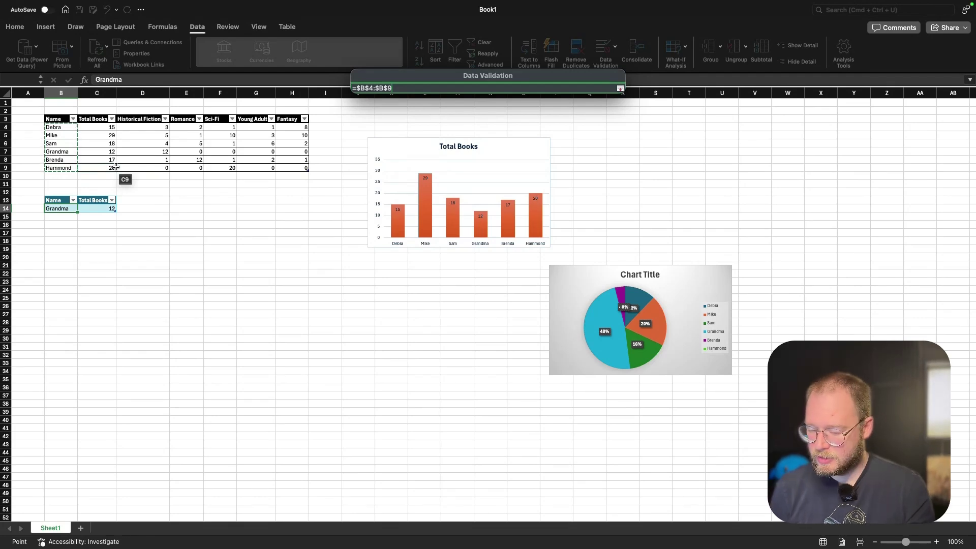
{"action": "key", "text": "Return"}
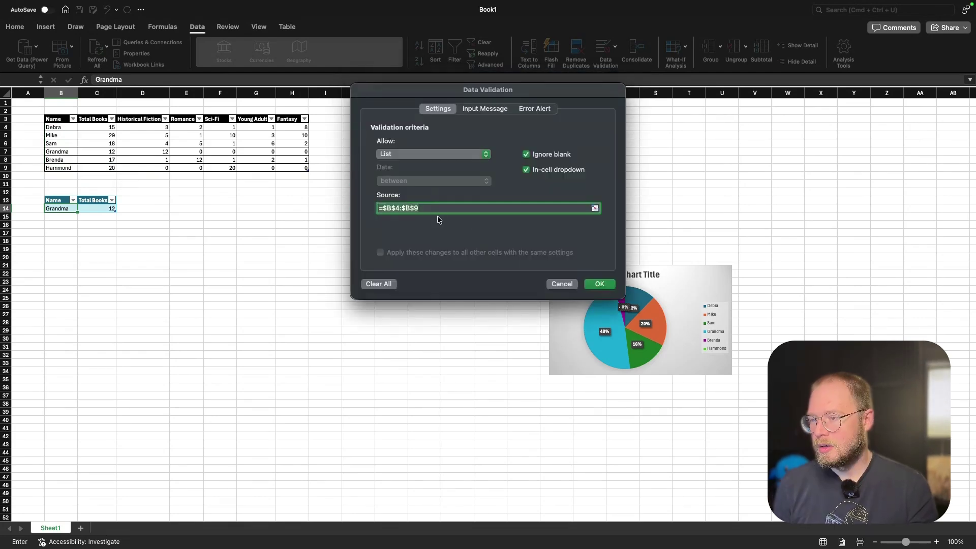
{"action": "left_click", "coordinate": [605, 284]}
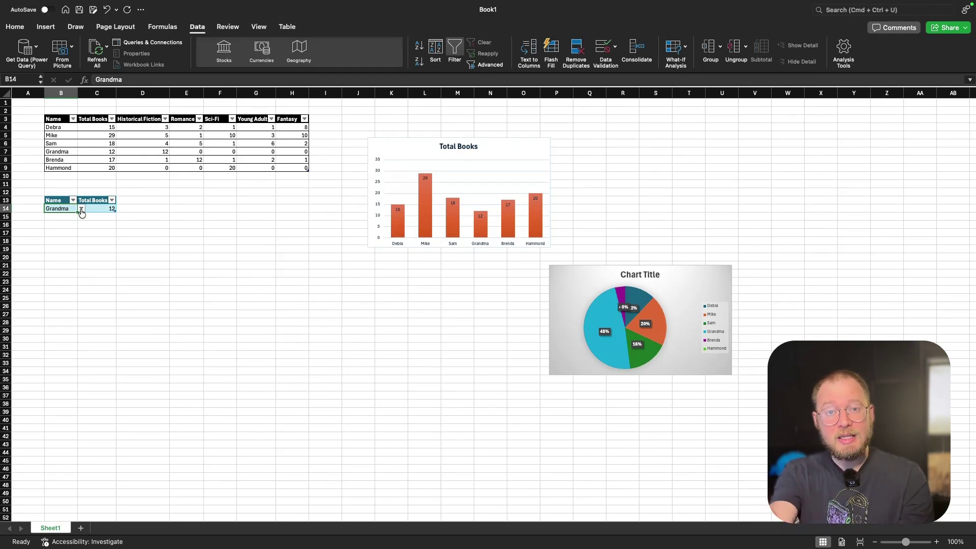
Pick Brenda from the B14 dropdown so C14 shows 17 books.
{"action": "left_click", "coordinate": [81, 209]}
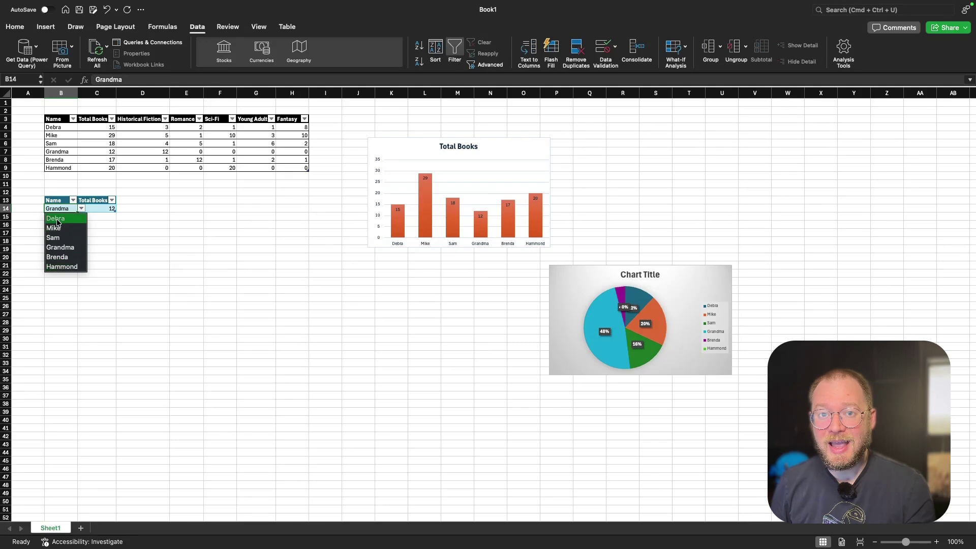
{"action": "left_click", "coordinate": [52, 257]}
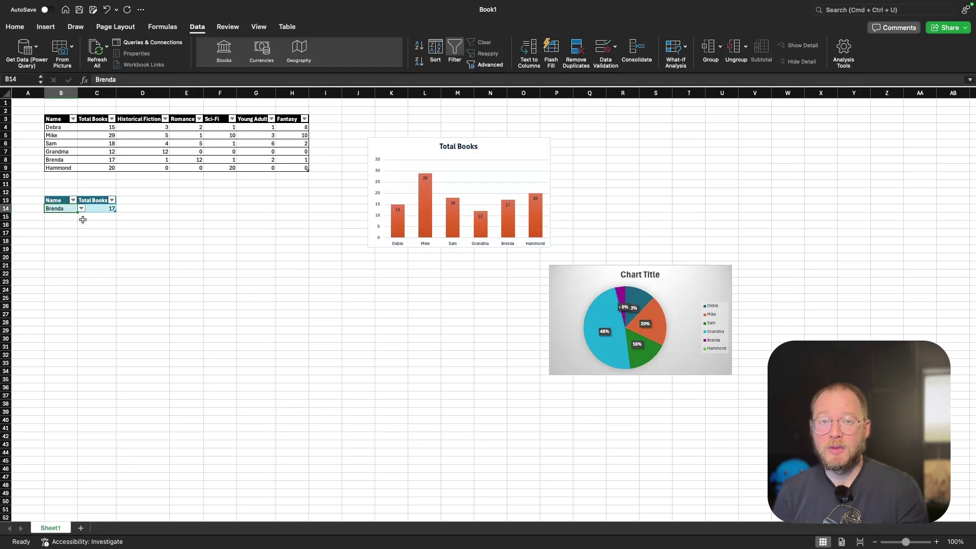
Enter Rick in B10 so the book table gains a new row.
{"action": "left_click", "coordinate": [61, 176]}
{"action": "type", "text": "Rick"}
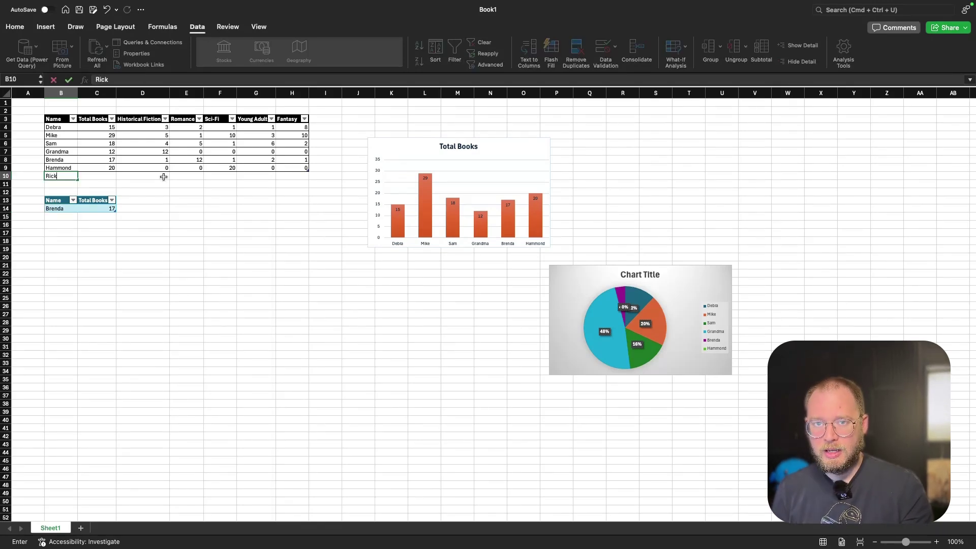
{"action": "key", "text": "Tab"}
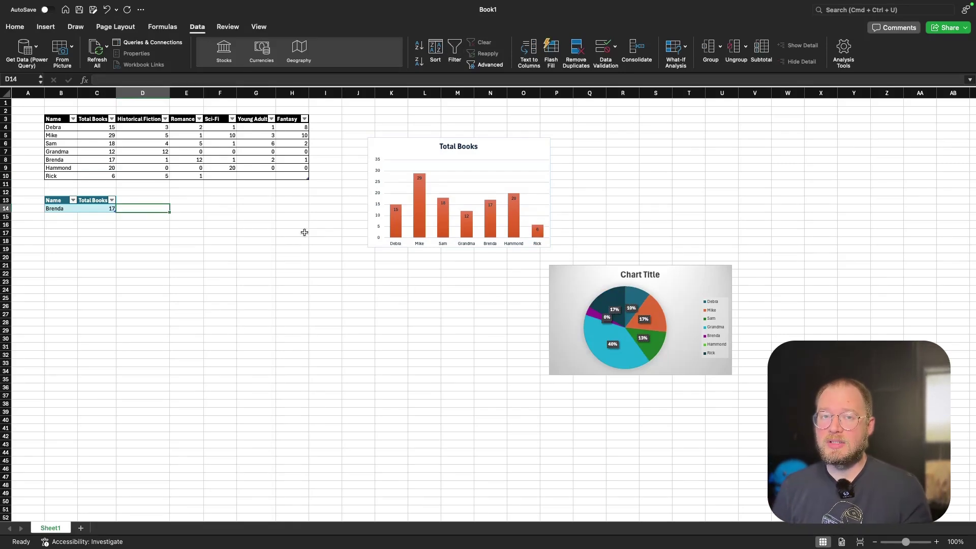
{"action": "left_click", "coordinate": [61, 152]}
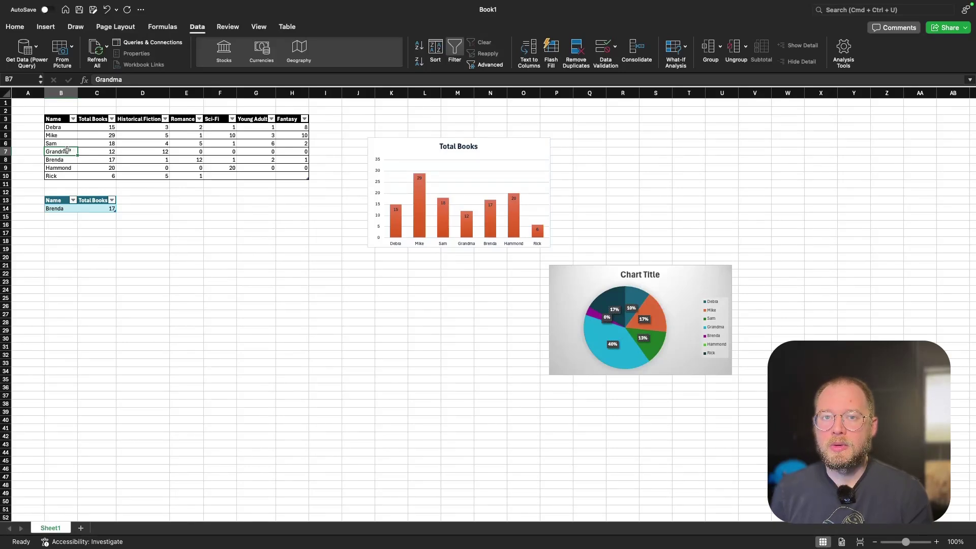
Add a table row above Grandma for Grandpa with 12 Historical Fiction books.
{"action": "right_click", "coordinate": [67, 150]}
{"action": "mouse_move", "coordinate": [99, 245]}
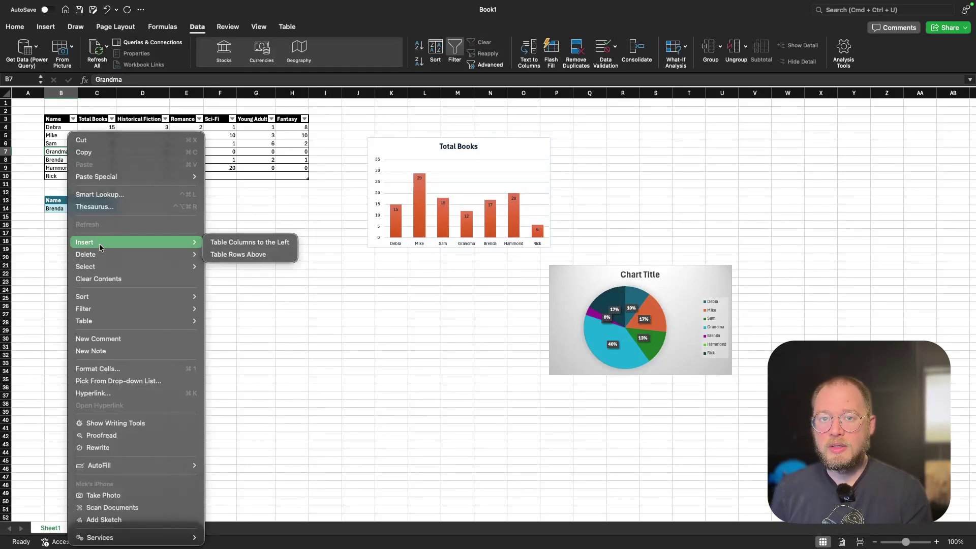
{"action": "left_click", "coordinate": [236, 260]}
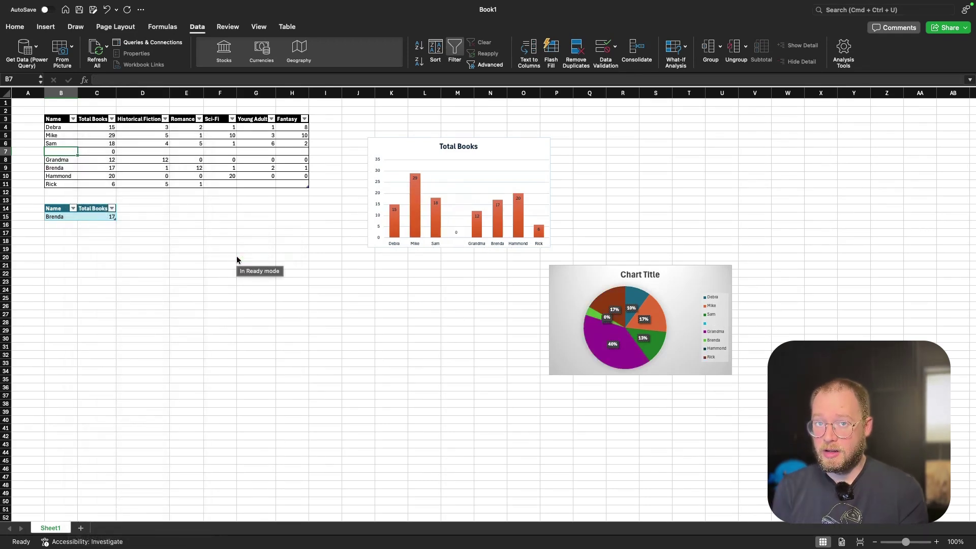
{"action": "type", "text": "G"}
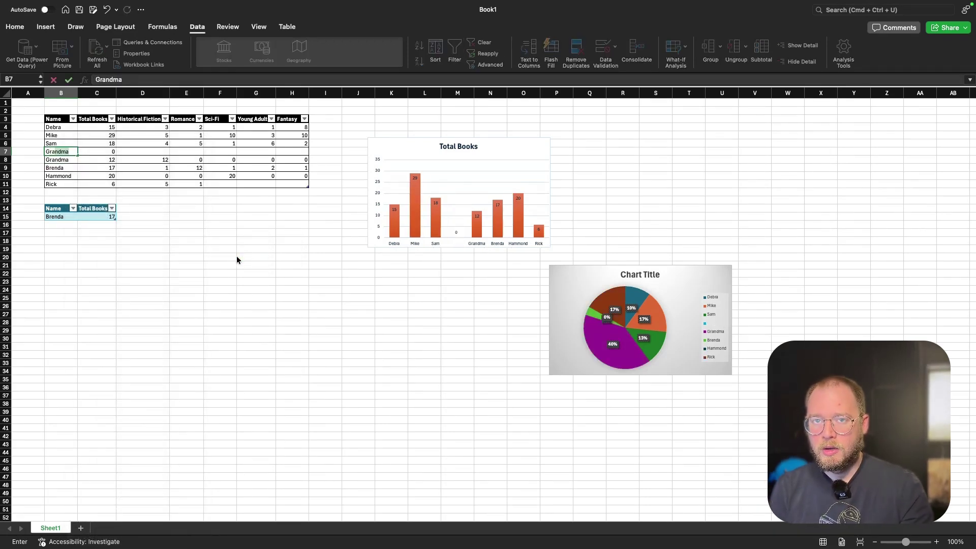
{"action": "type", "text": "randpa"}
{"action": "key", "text": "Tab"}
{"action": "key", "text": "Tab"}
{"action": "type", "text": "12"}
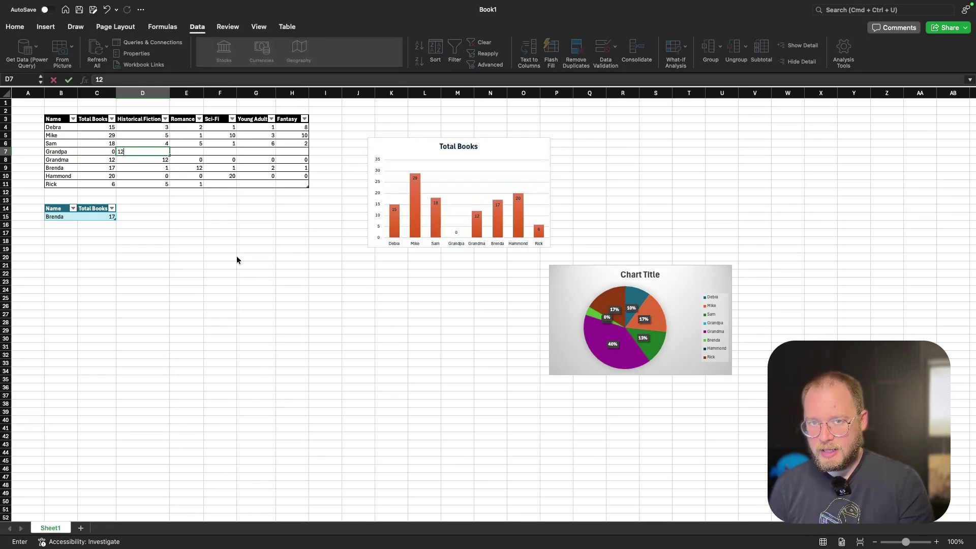
{"action": "key", "text": "Tab"}
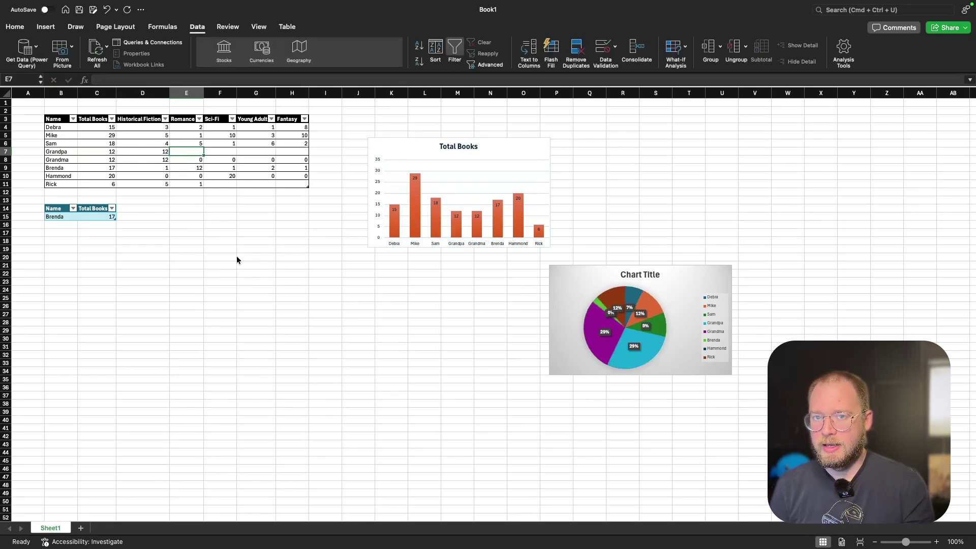